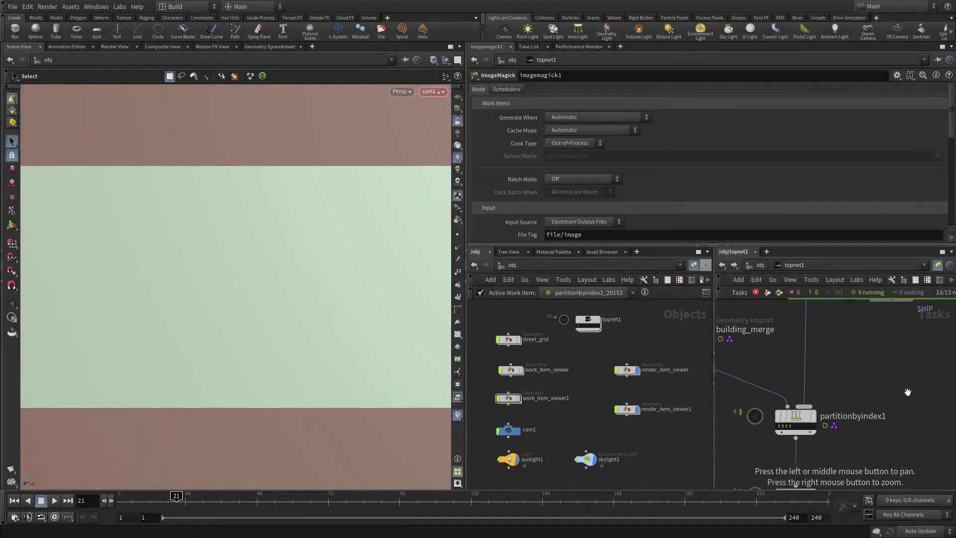
Step: Lower wedge1's Wedge Count from 4 to 1 in the topnet1 network
left_click_drag(907, 392, 816, 356)
left_click(804, 352)
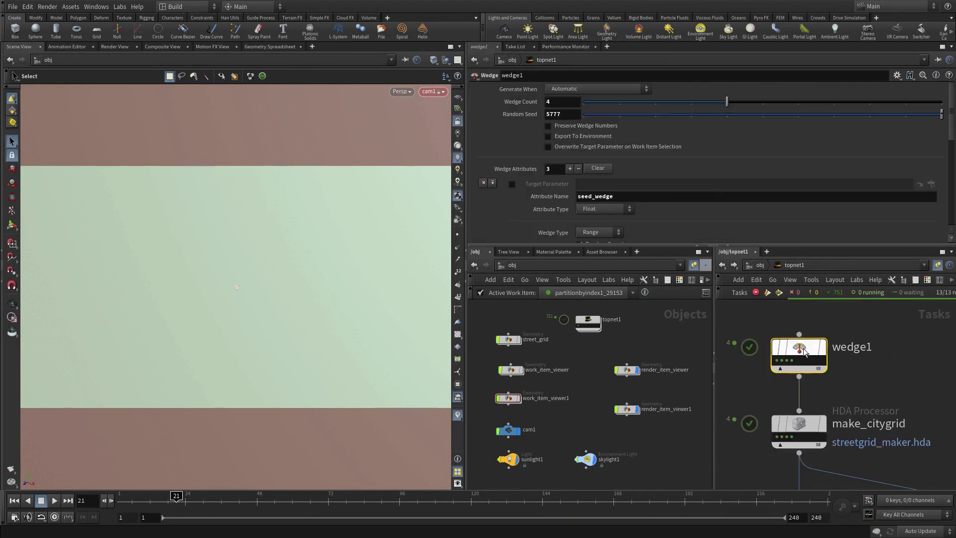
left_click(562, 102)
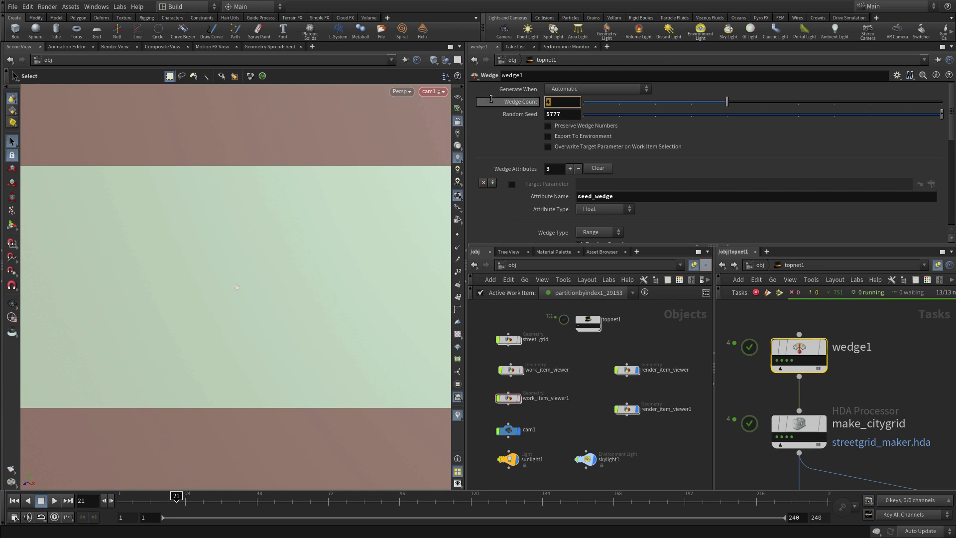
key("Return")
left_click_drag(901, 472, 880, 169)
left_click_drag(862, 454, 863, 298)
Step: Save the scene, generate create_buildings, and load one building work item into the viewport
scroll(854, 424, "down", 5)
scroll(832, 459, "down", 1)
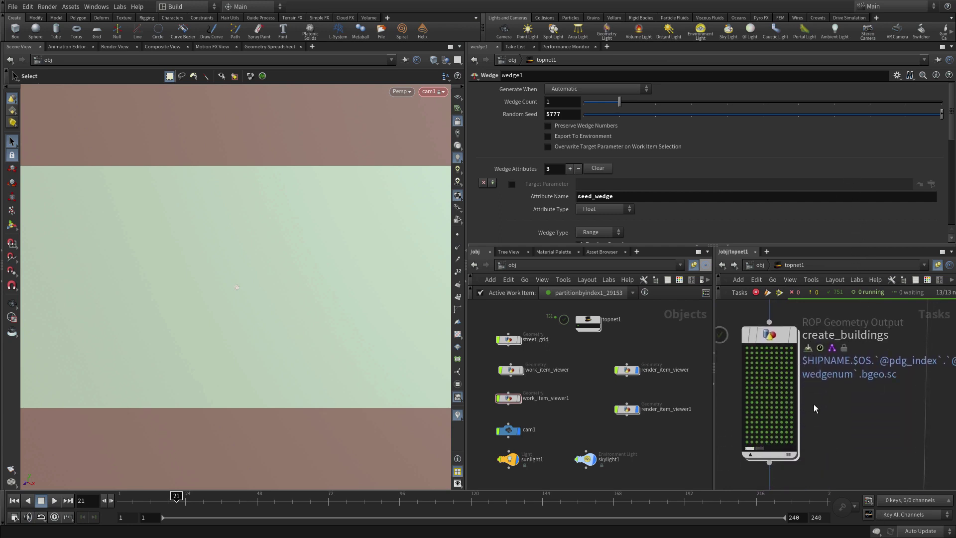
right_click(773, 341)
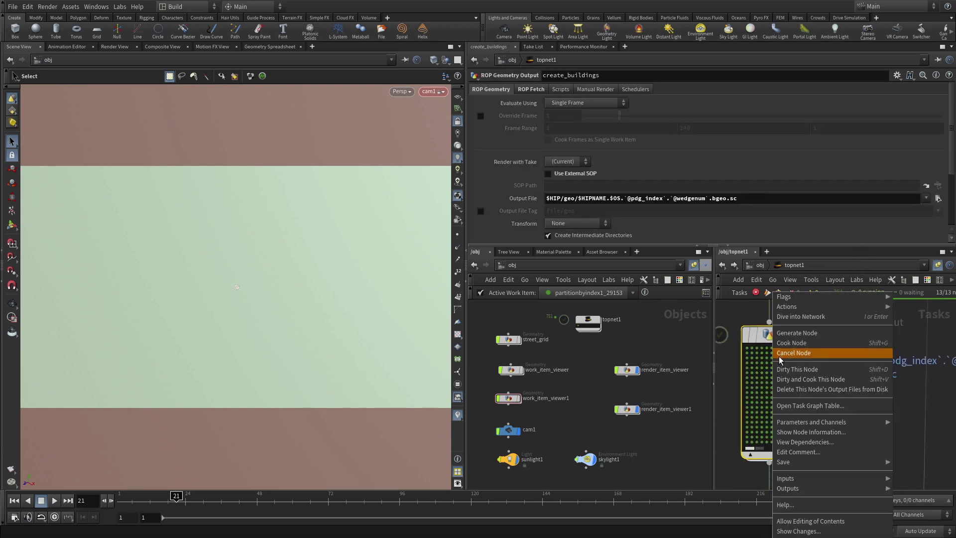
left_click(794, 332)
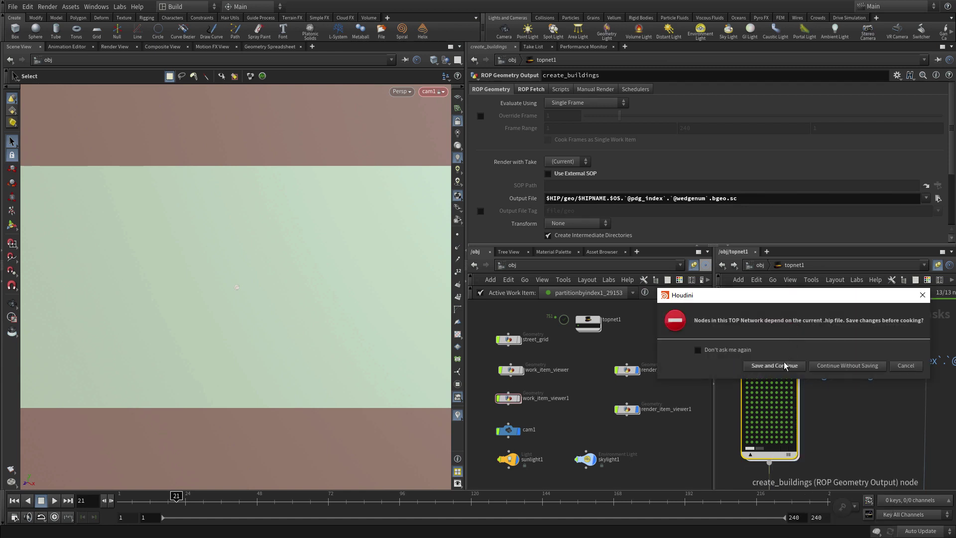
left_click(783, 365)
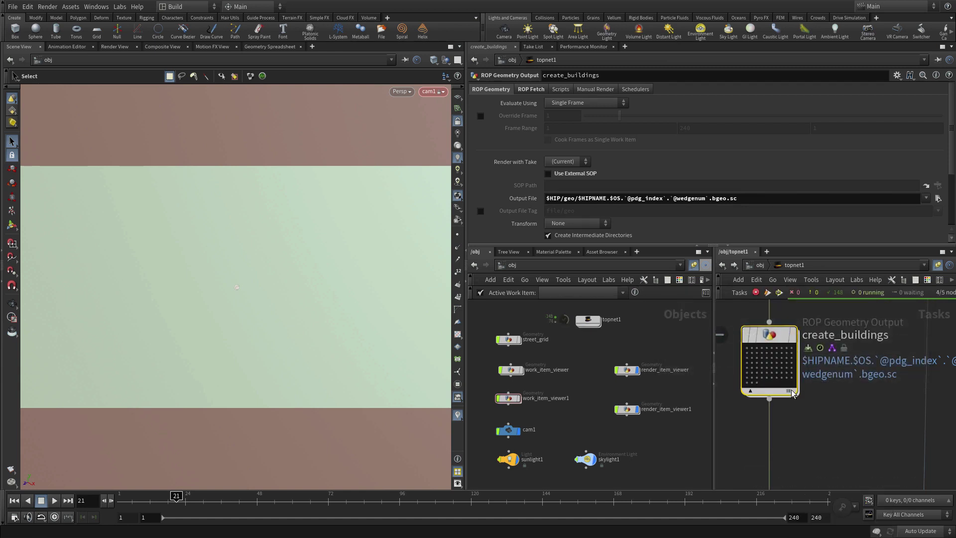
left_click(756, 353)
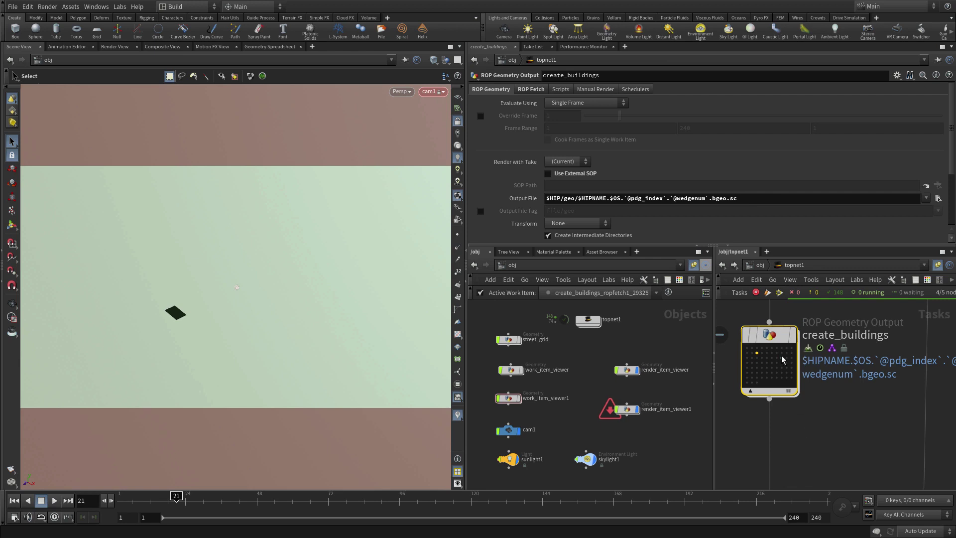
Step: Go inside create_buildings, unlock the view from cam1, and frame the single windowed tower
double_click(773, 336)
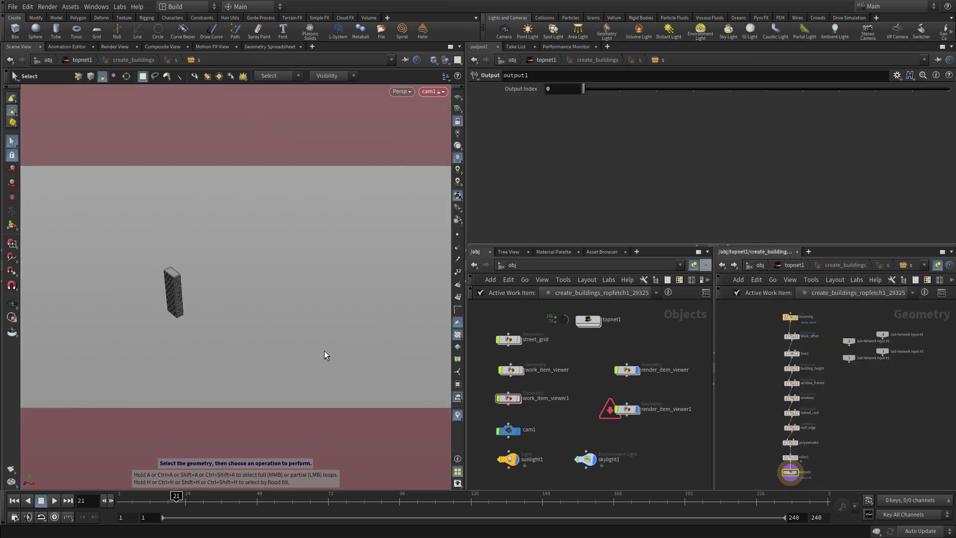
left_click(458, 122)
key("space+a")
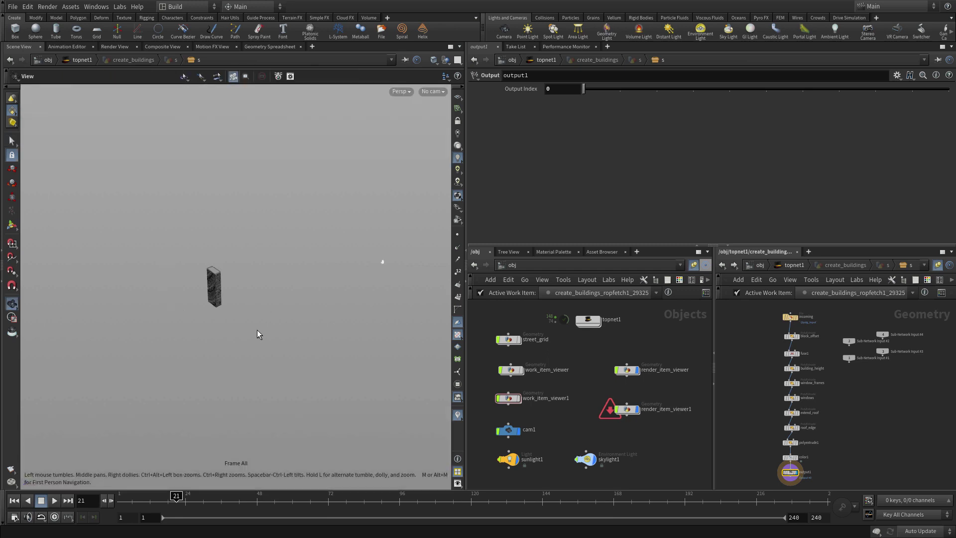
left_click_drag(250, 335, 325, 270)
right_click_drag(324, 270, 252, 284)
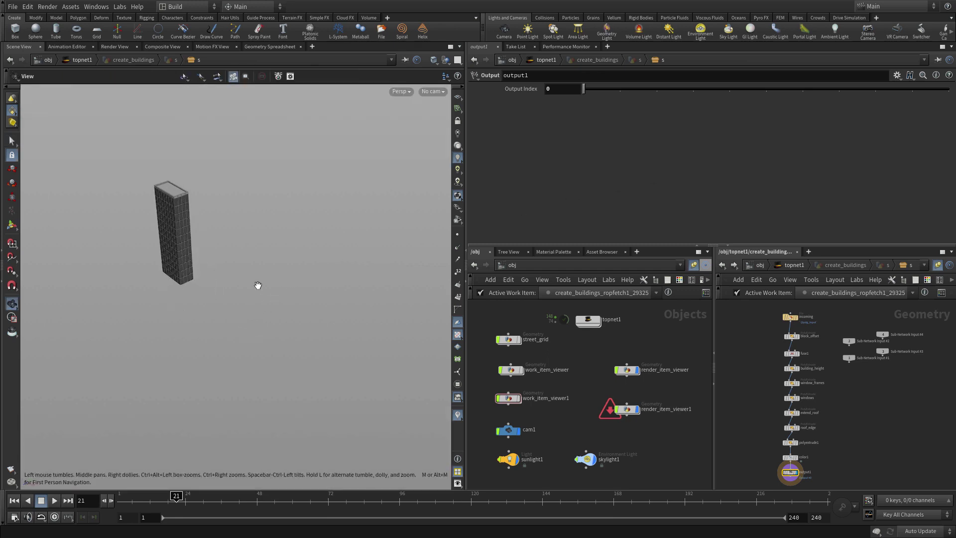
middle_click_drag(252, 284, 290, 311)
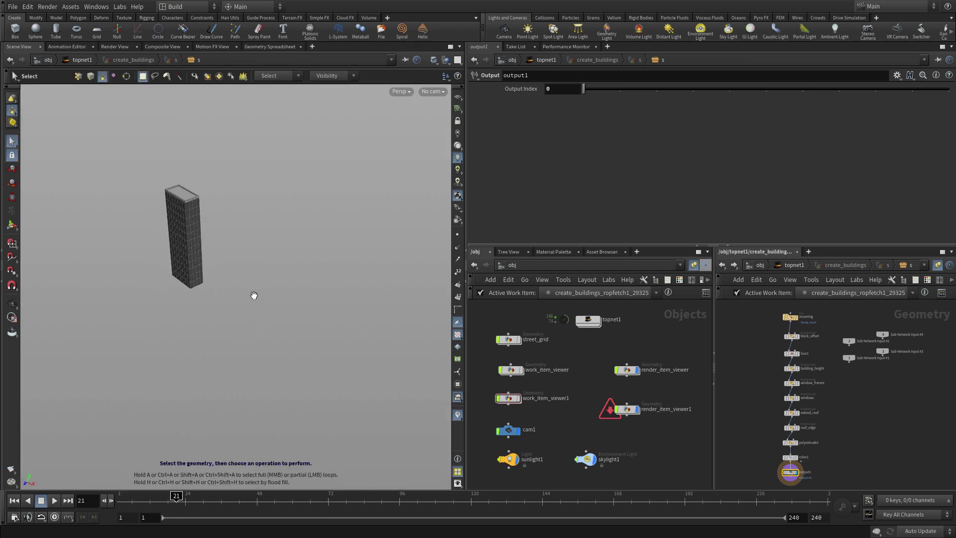
key("space+h")
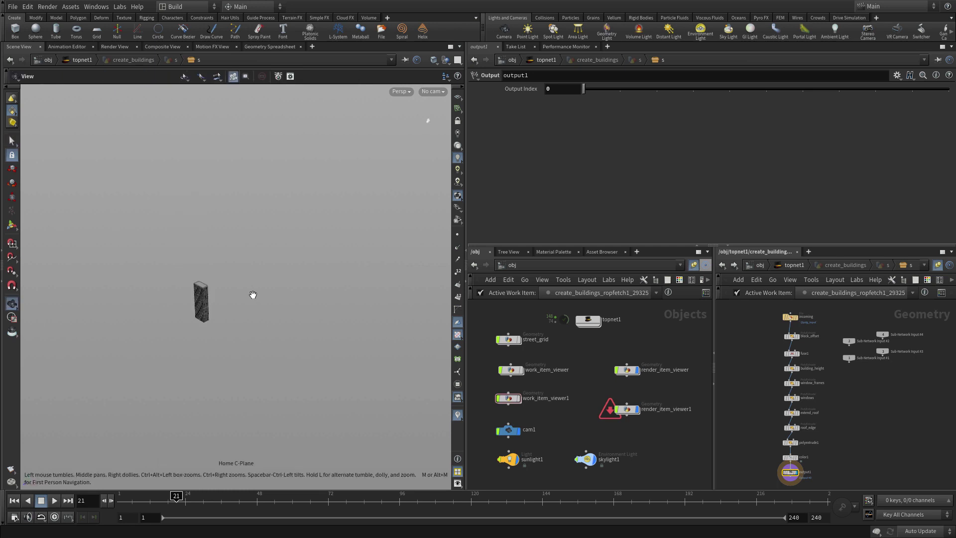
key("space+a")
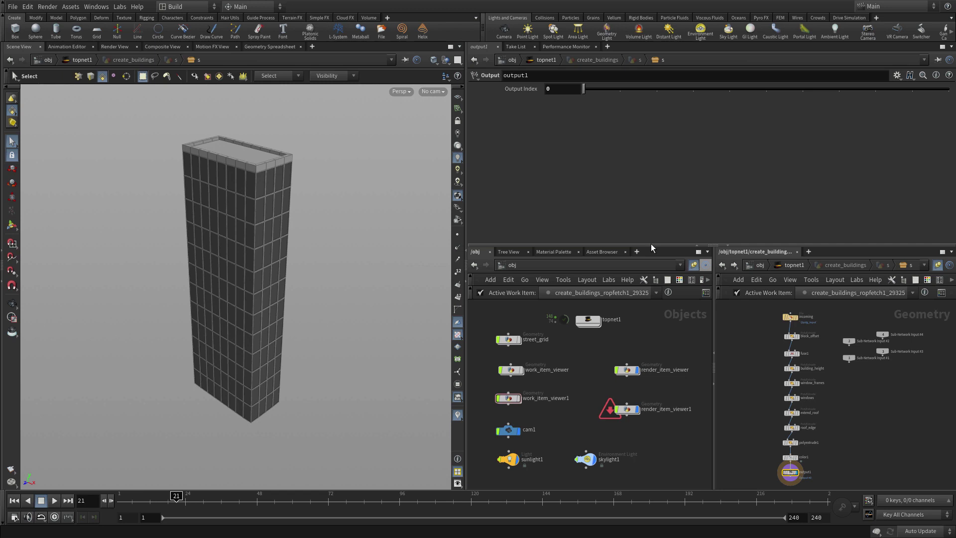
left_click(80, 9)
Step: Install the $HIP/hda/make_buildings2.hda asset library into the current scene
left_click(85, 91)
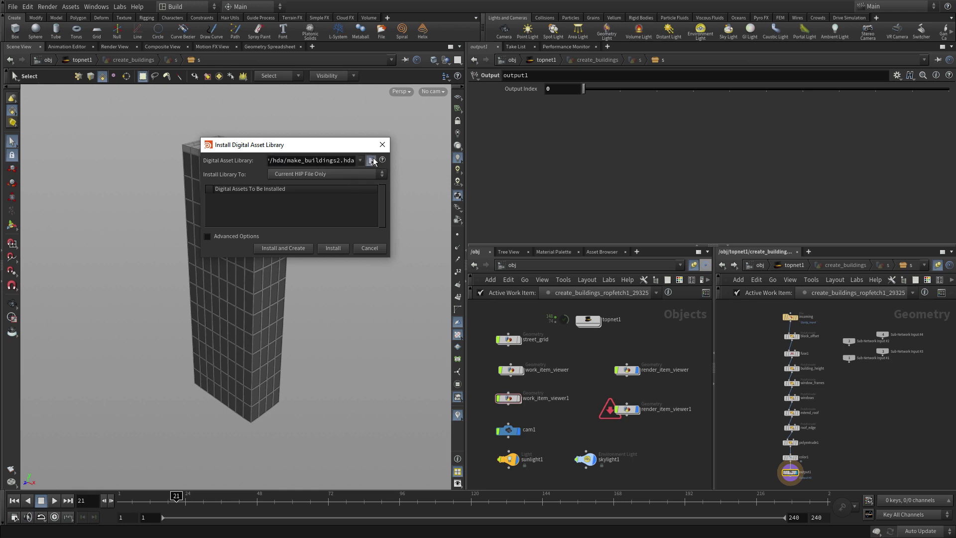
left_click(371, 160)
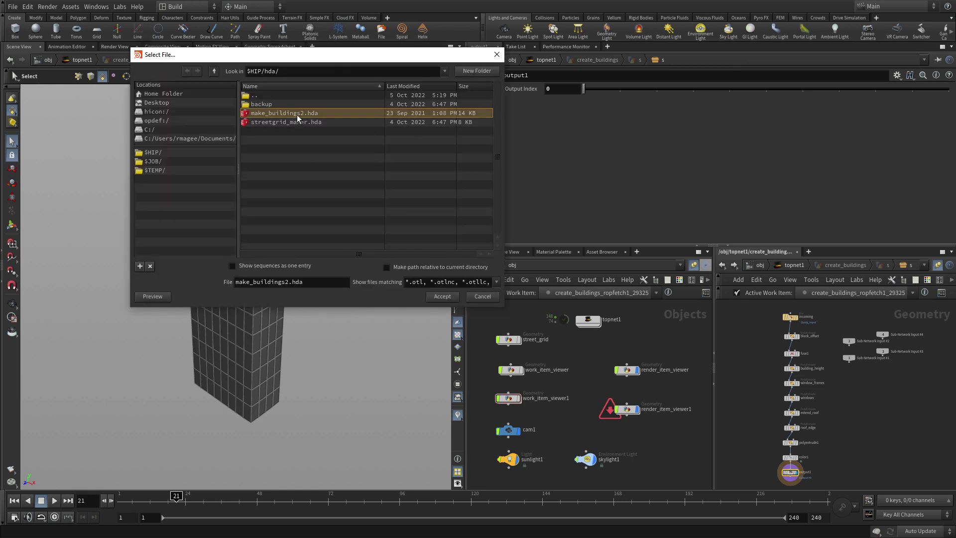
left_click(441, 297)
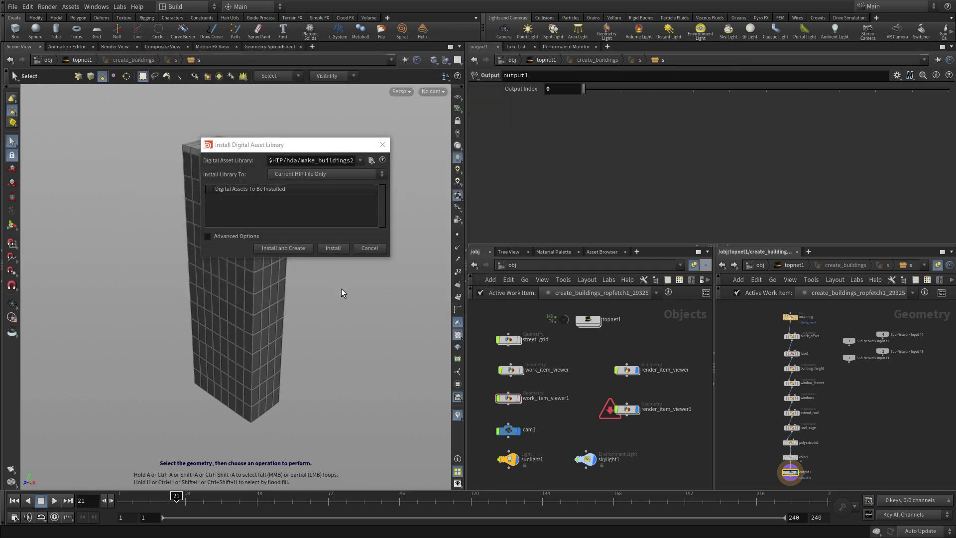
left_click(322, 251)
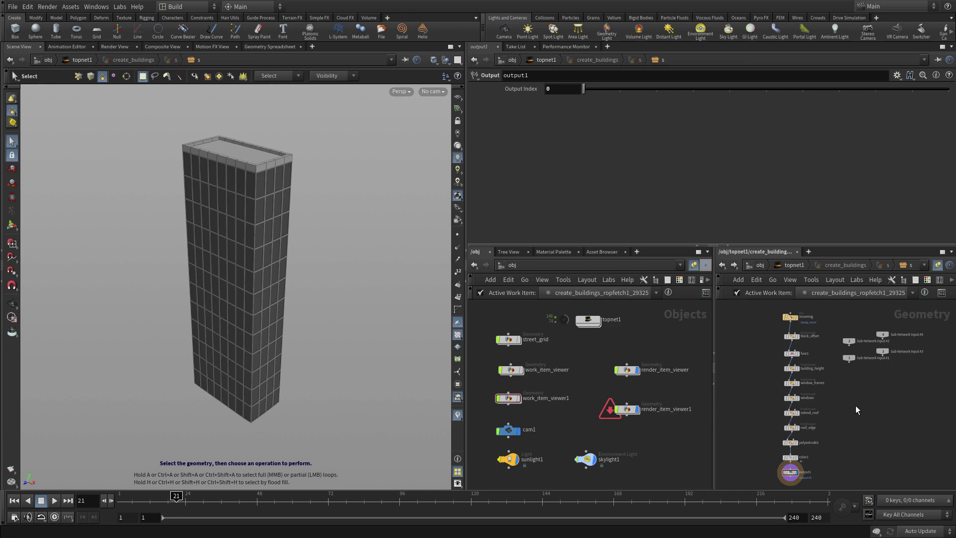
Step: Add a Make Buildings Hi Res node and wire fuse1 into it
key("Tab")
type("ma")
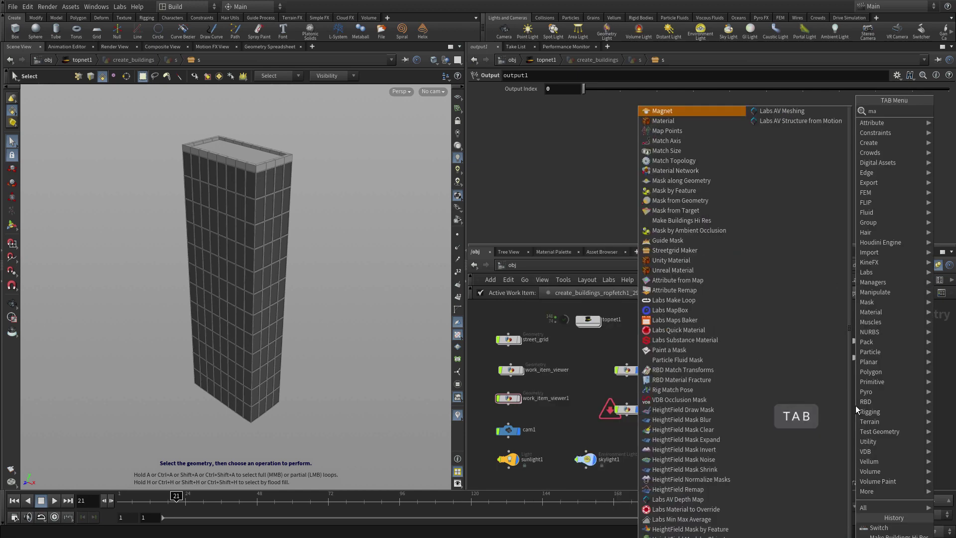
key("Return")
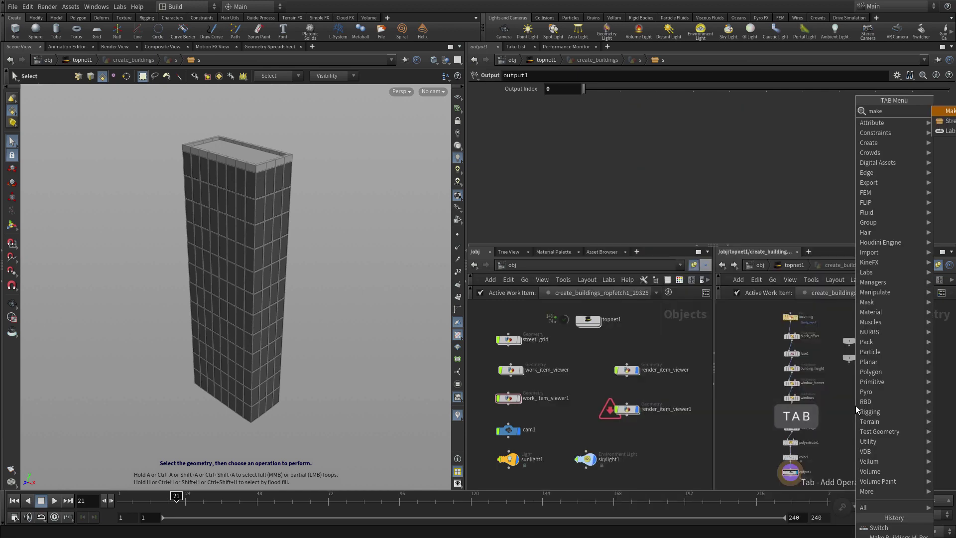
left_click(856, 391)
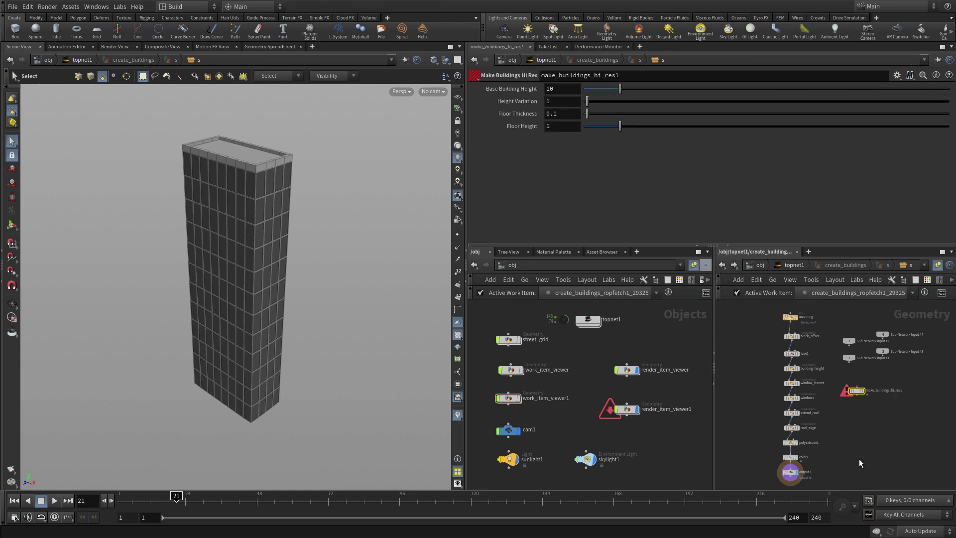
scroll(864, 453, "up", 3)
left_click_drag(864, 448, 865, 460)
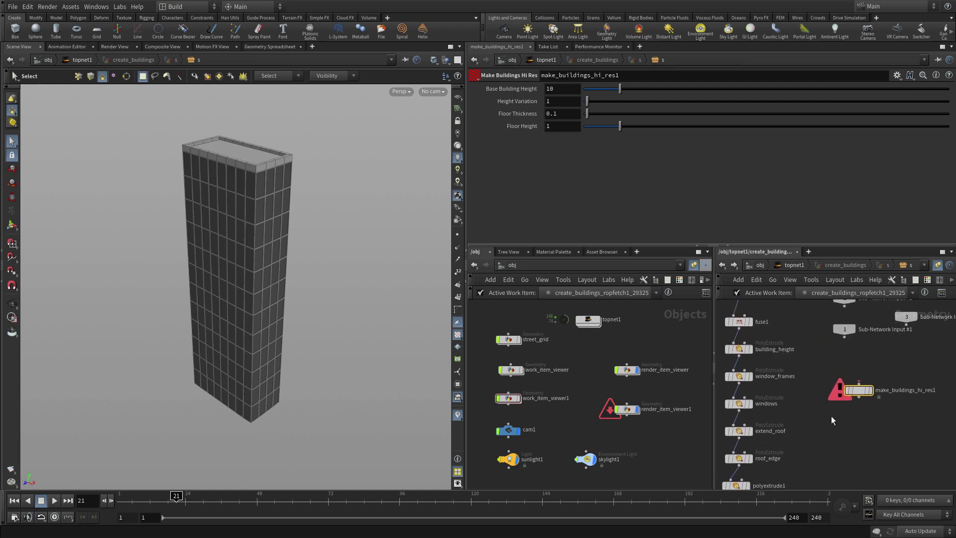
left_click(739, 328)
left_click(859, 383)
middle_click_drag(870, 443, 878, 364)
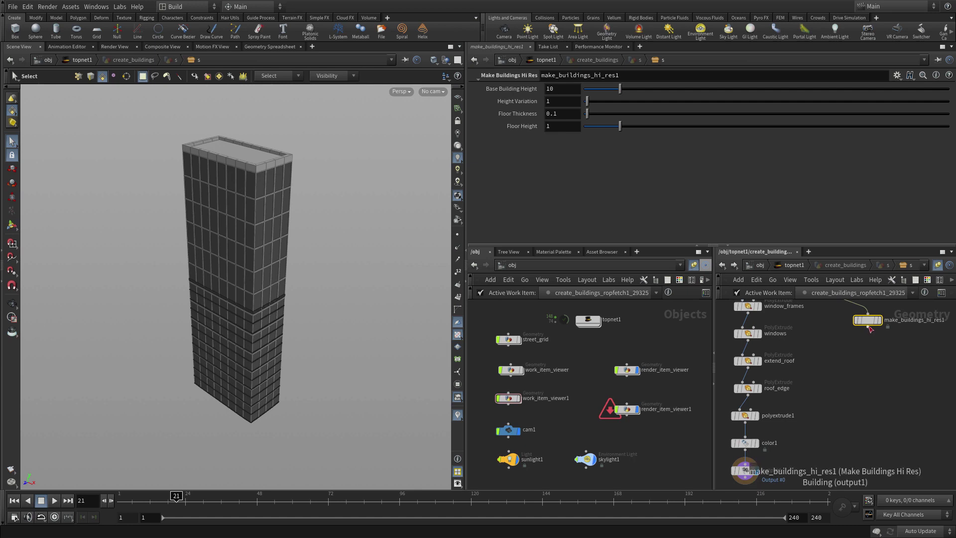
left_click_drag(867, 319, 864, 431)
Step: Insert a Switch between color1 and output1, feed in the hi-res node, and select input 1
middle_click_drag(814, 462, 809, 406)
left_click_drag(752, 422, 755, 462)
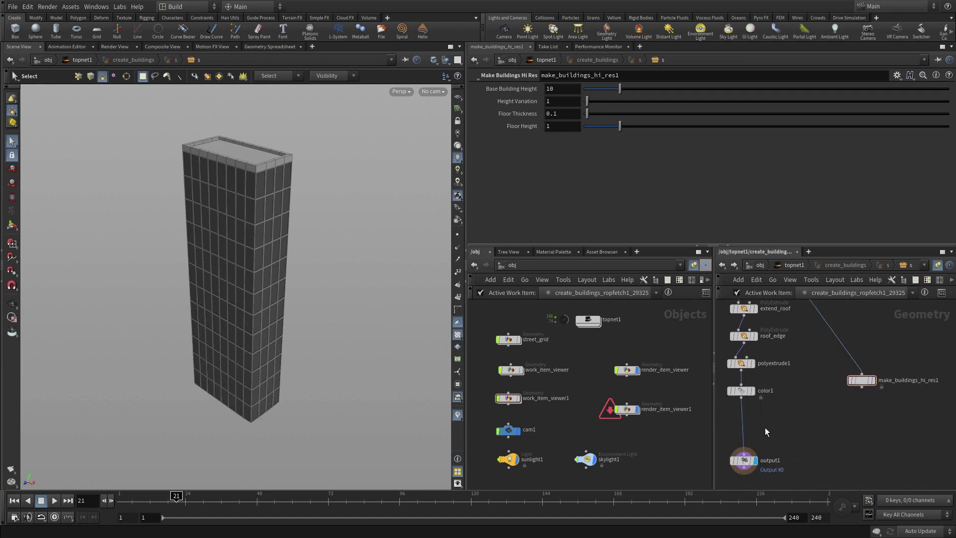
key("Tab")
type("swi")
key("Return")
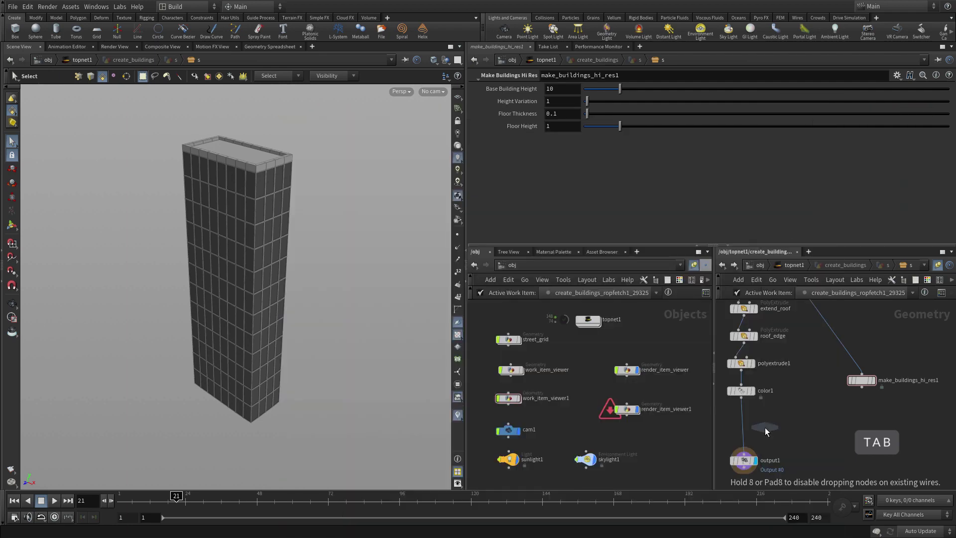
left_click(744, 430)
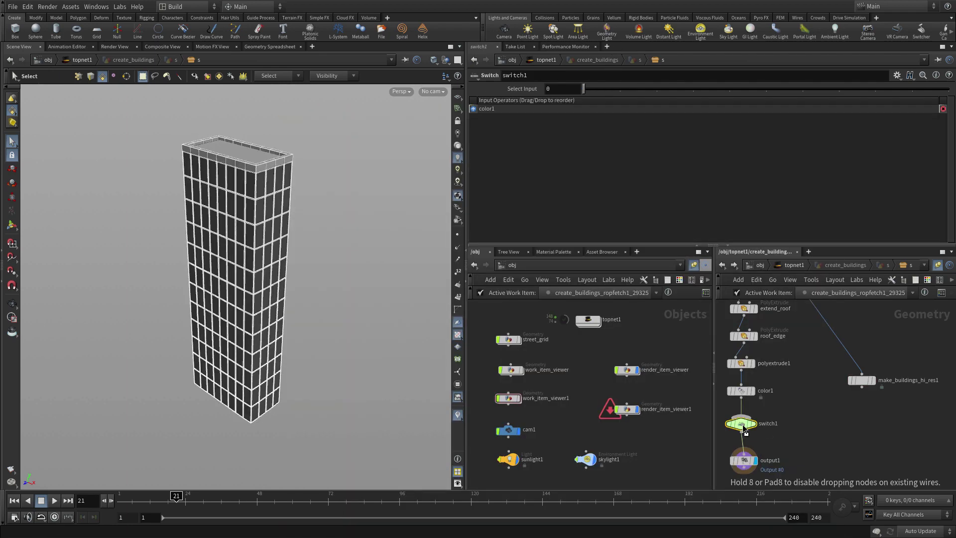
left_click_drag(862, 387, 757, 416)
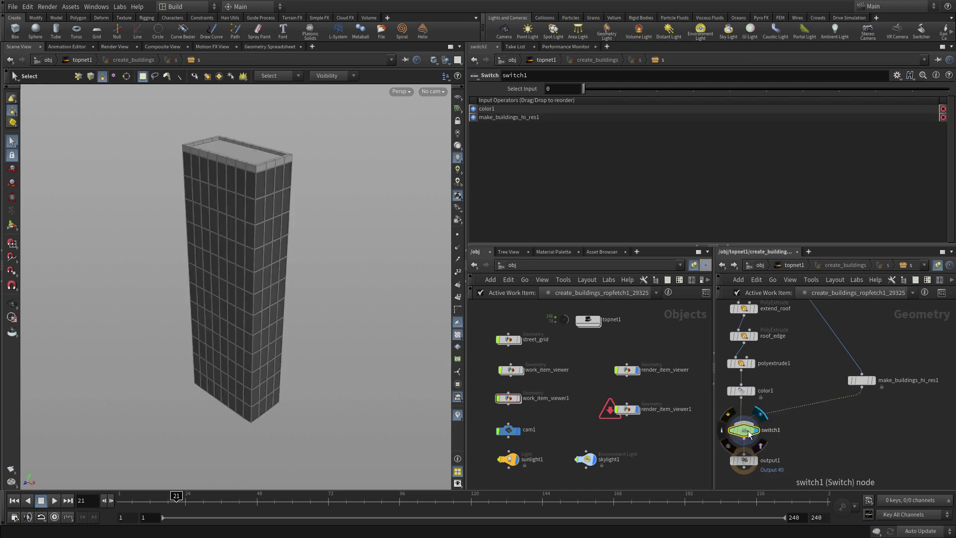
left_click(620, 91)
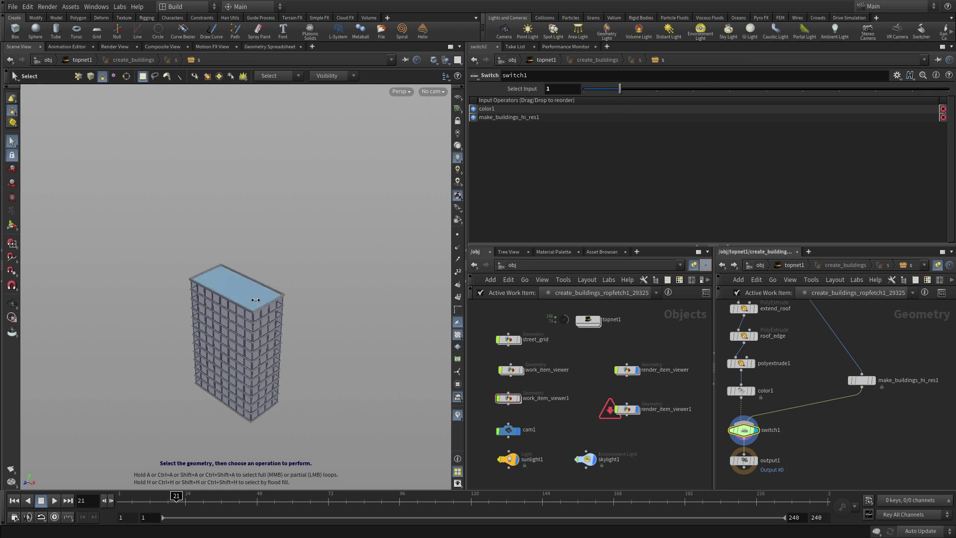
left_click(859, 380)
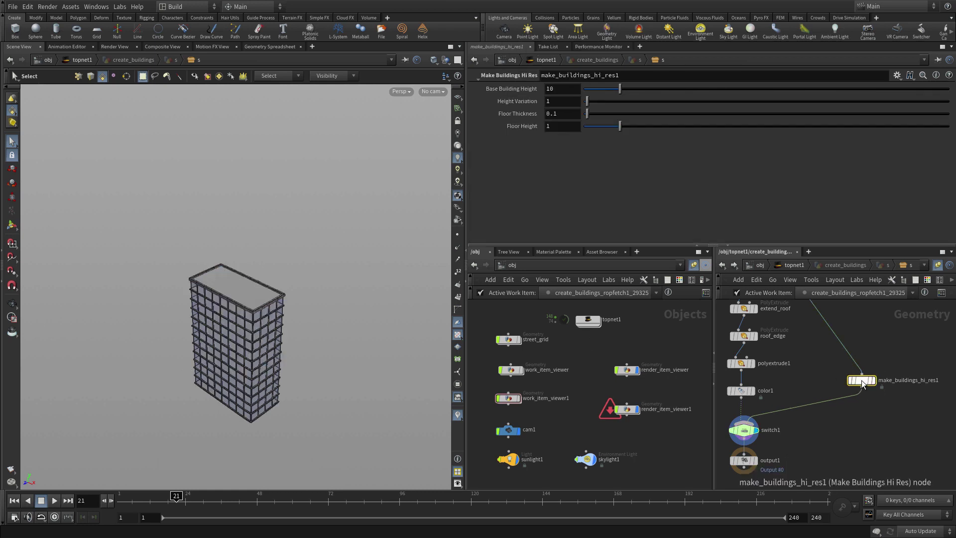
left_click_drag(561, 91, 493, 98)
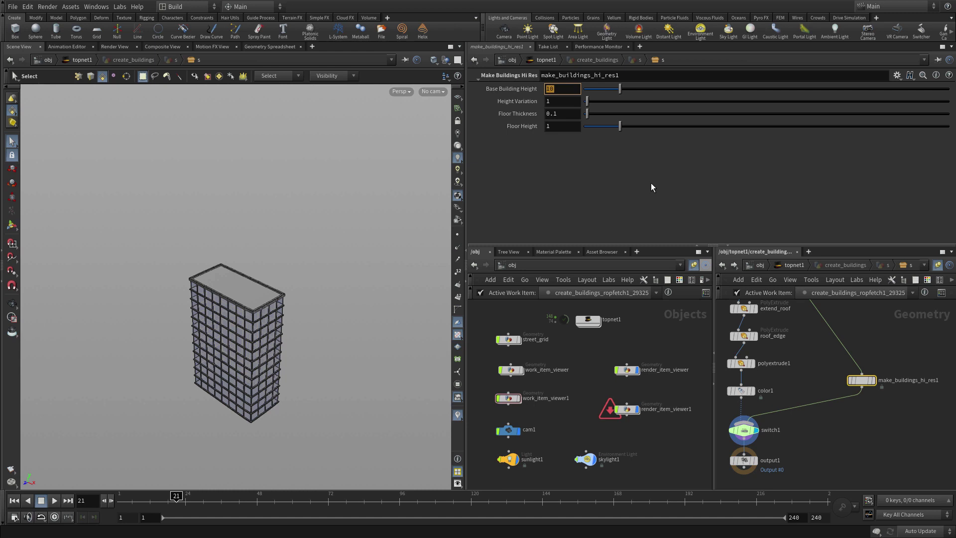
type("@base_")
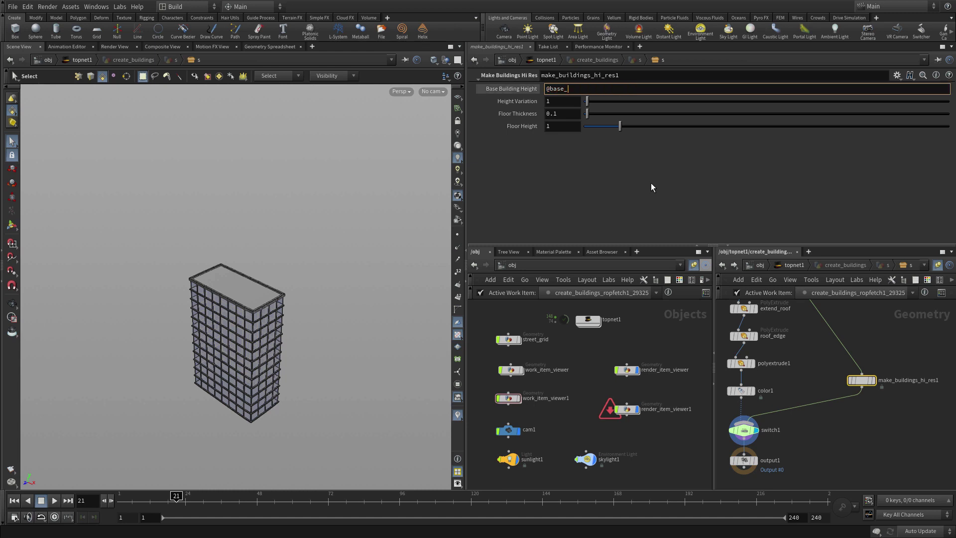
type("height")
key("Return")
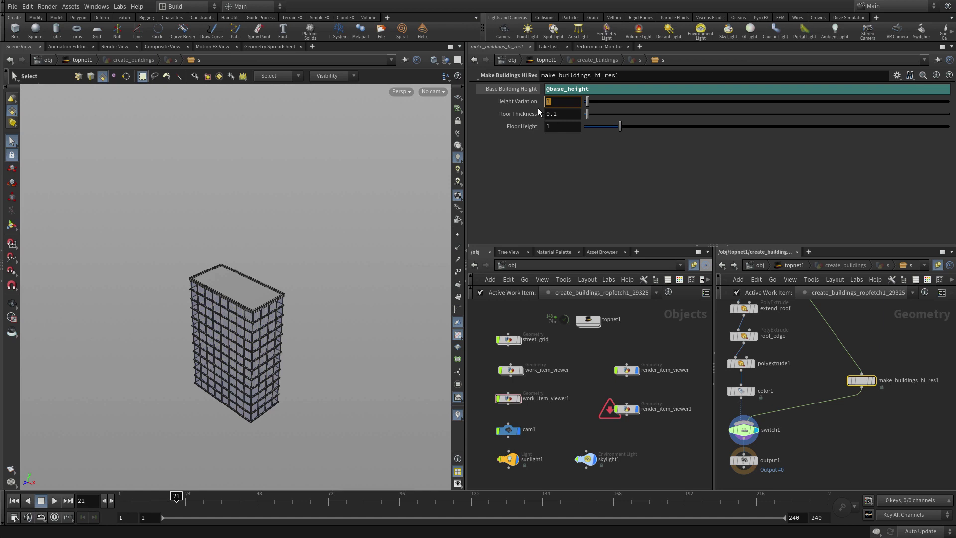
type("@height_variation")
key("Return")
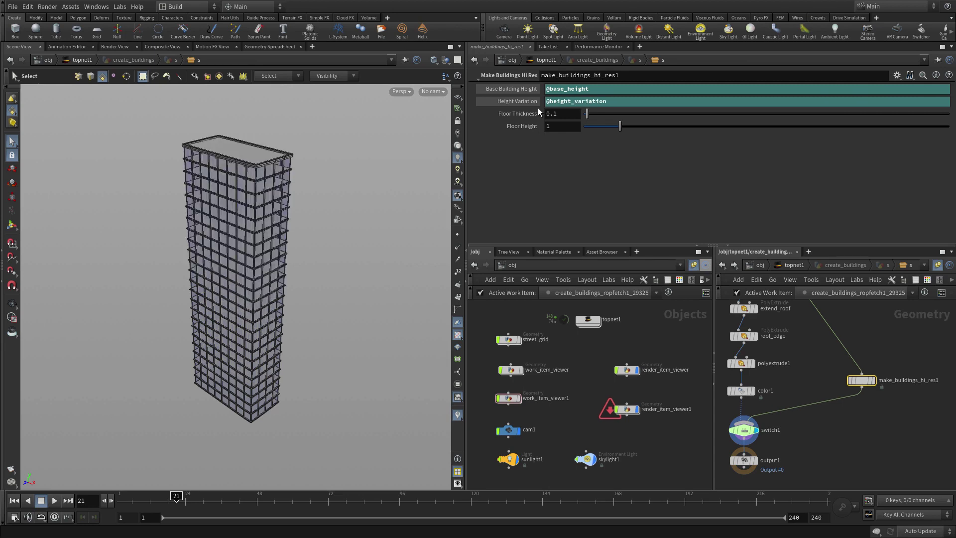
double_click(562, 126)
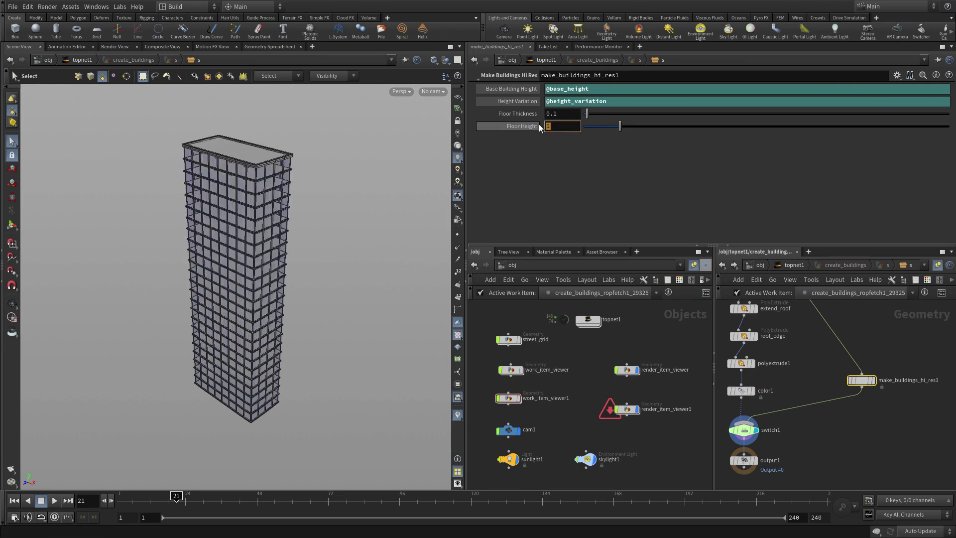
key("Return")
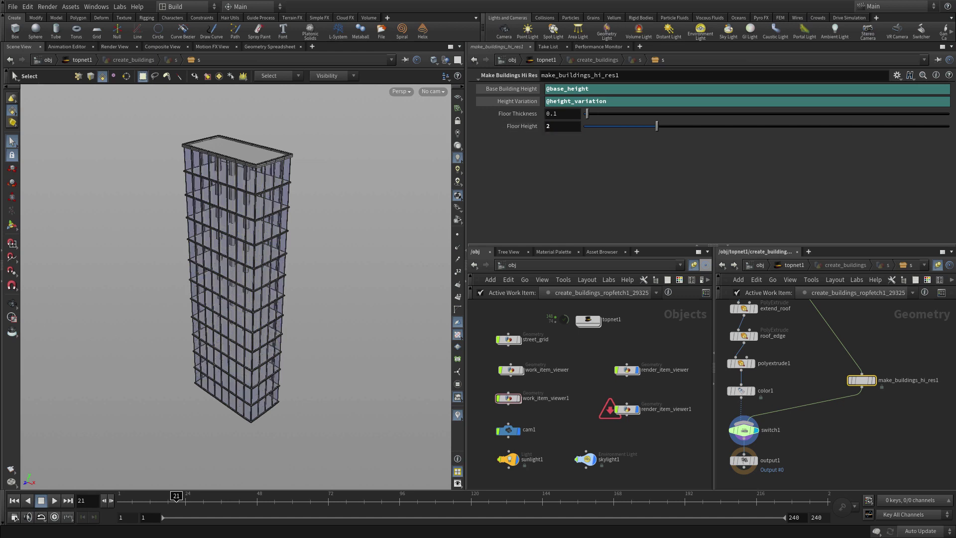
Step: Return to topnet1 and dirty the make_citygrid node
left_click(789, 267)
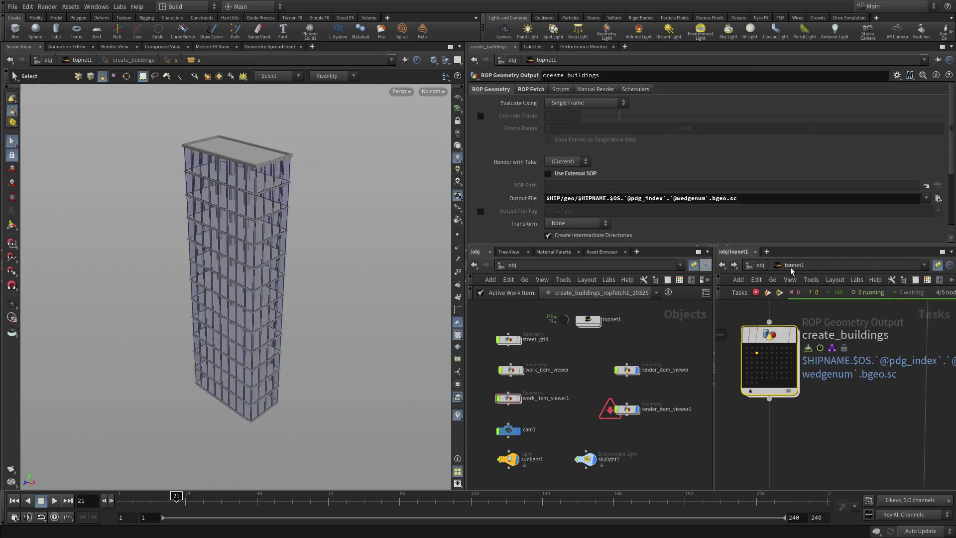
key("space")
scroll(847, 412, "down", 3)
left_click_drag(847, 413, 757, 222)
left_click_drag(805, 346, 914, 464)
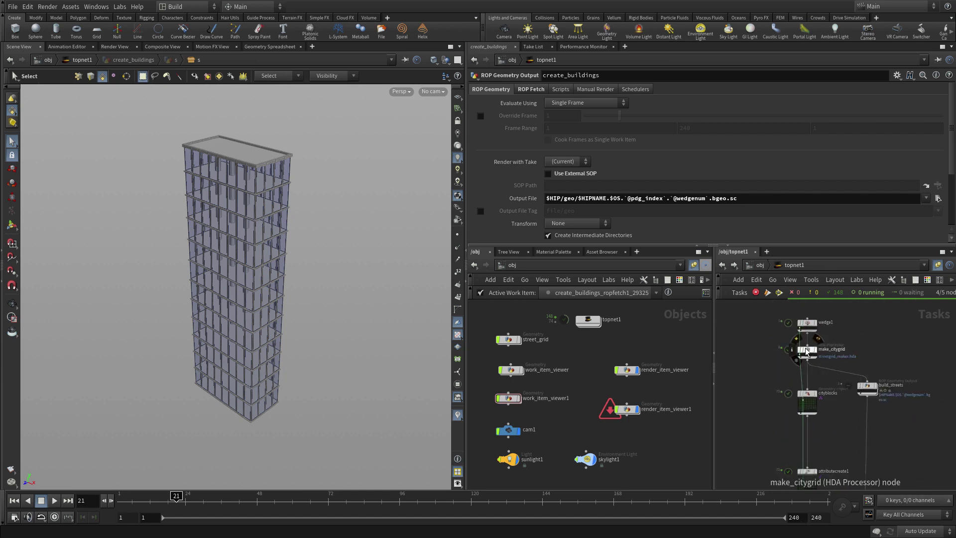
right_click(806, 350)
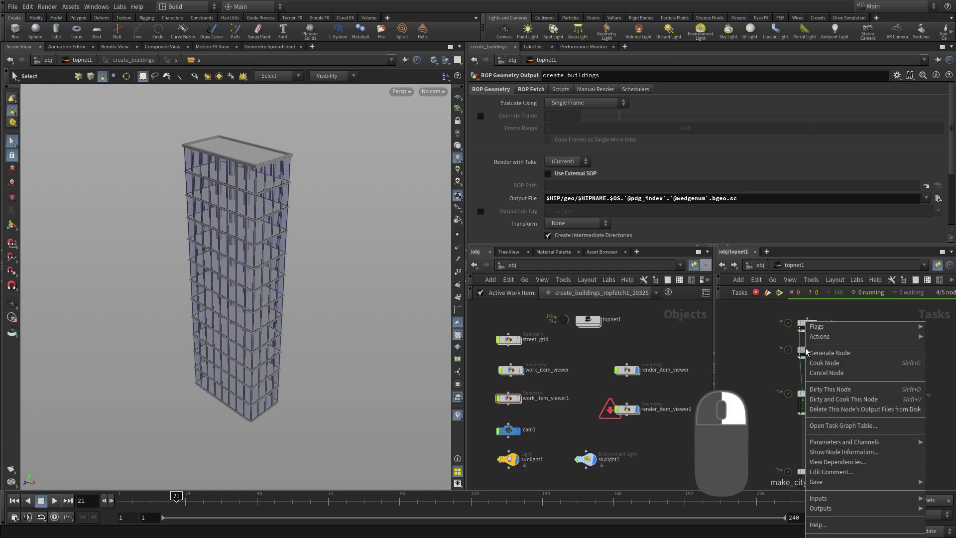
left_click(839, 390)
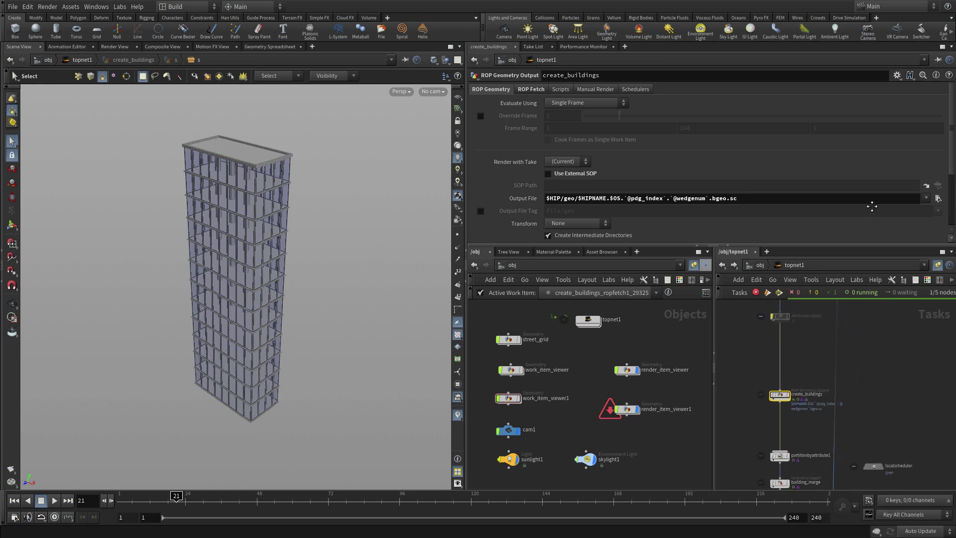
Step: Select partitionbyindex1 to view its settings
middle_click_drag(881, 378, 836, 368)
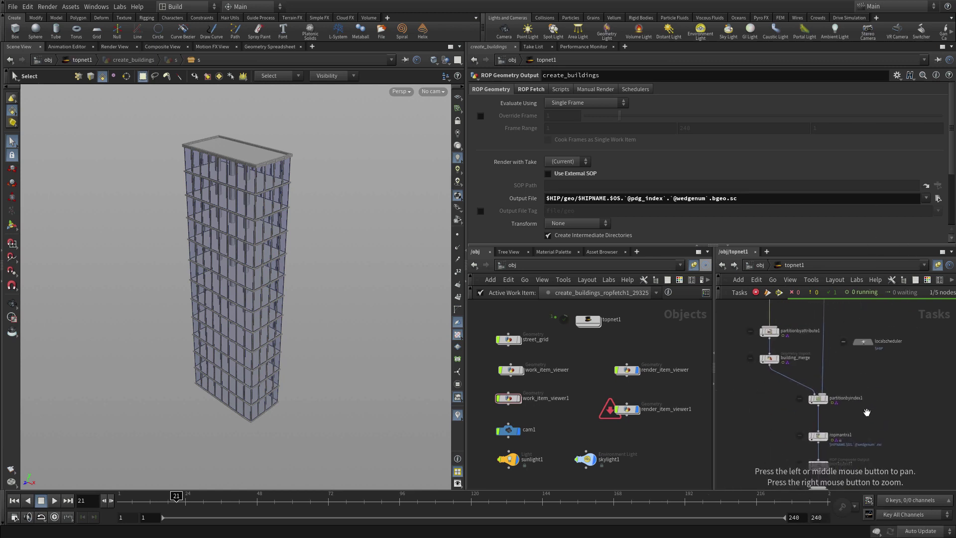
right_click_drag(836, 368, 917, 398)
middle_click_drag(752, 383, 825, 389)
left_click(828, 389)
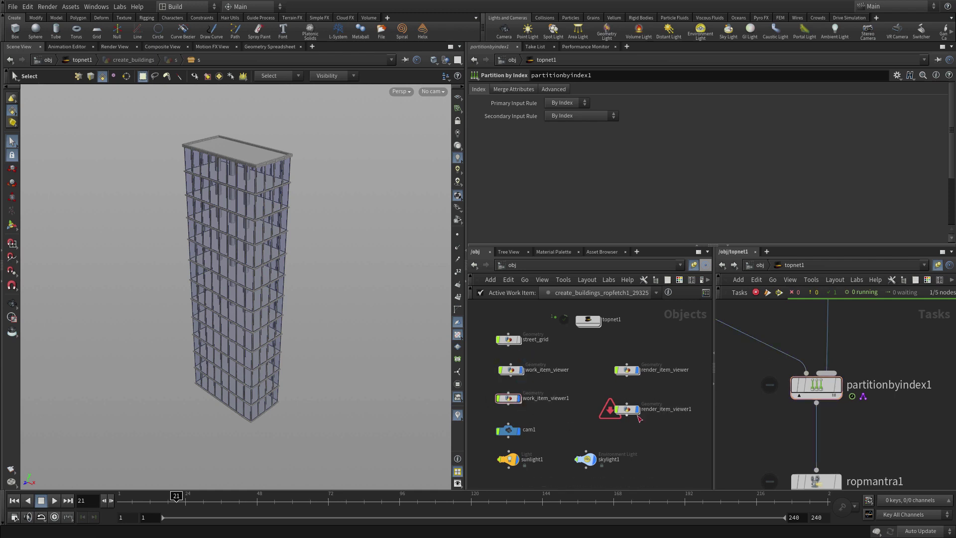
mouse_move(637, 374)
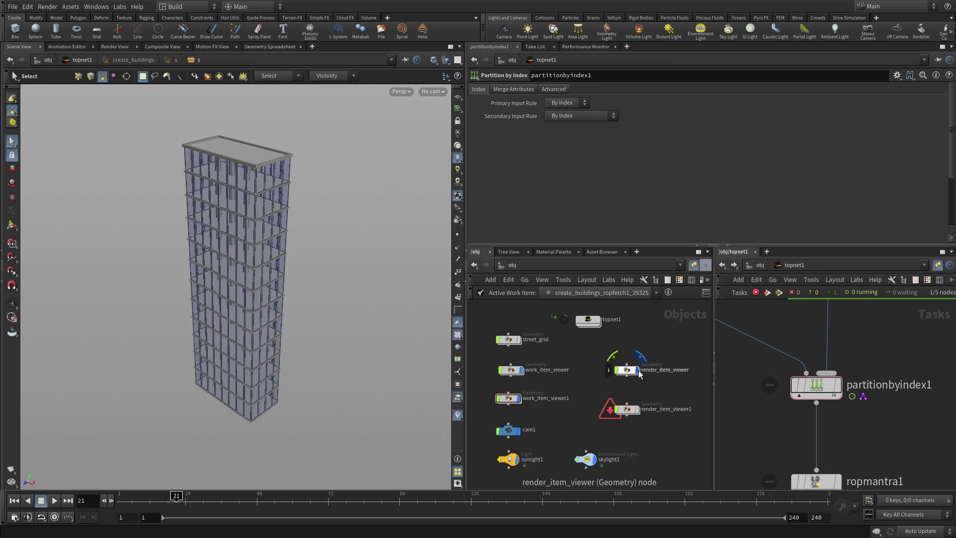
Step: Save and cook topnet1 through partitionbyindex1, then display its work item's full city
left_click(83, 60)
left_click(48, 60)
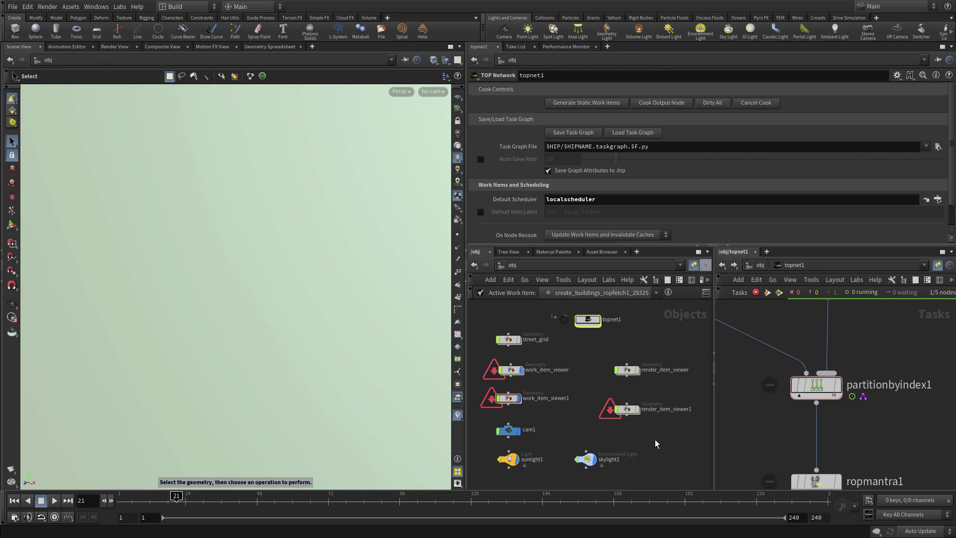
left_click(816, 392)
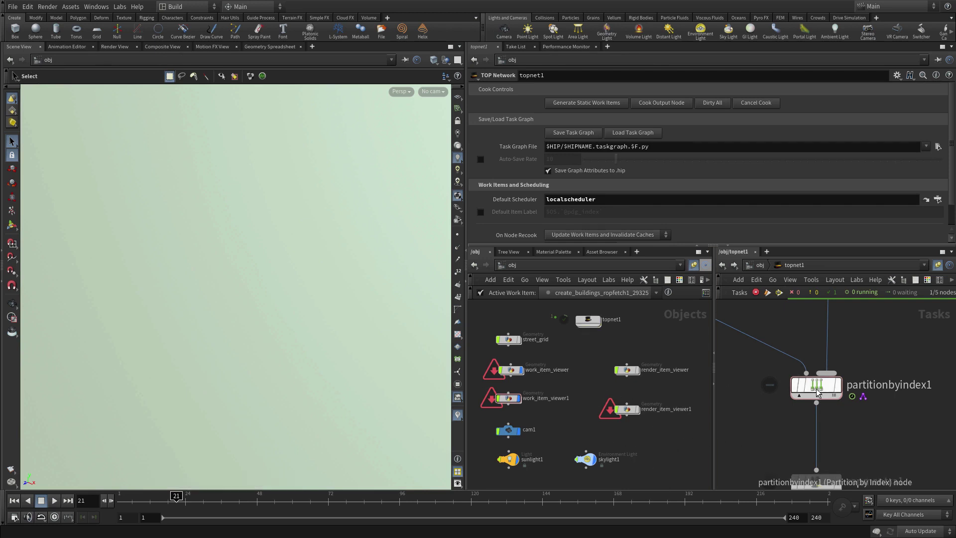
left_click(816, 391)
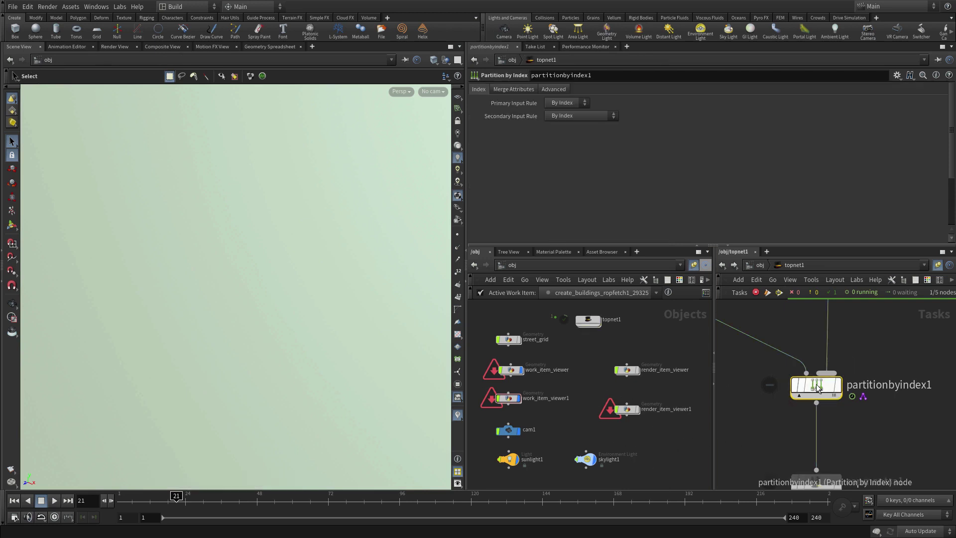
left_click(780, 292)
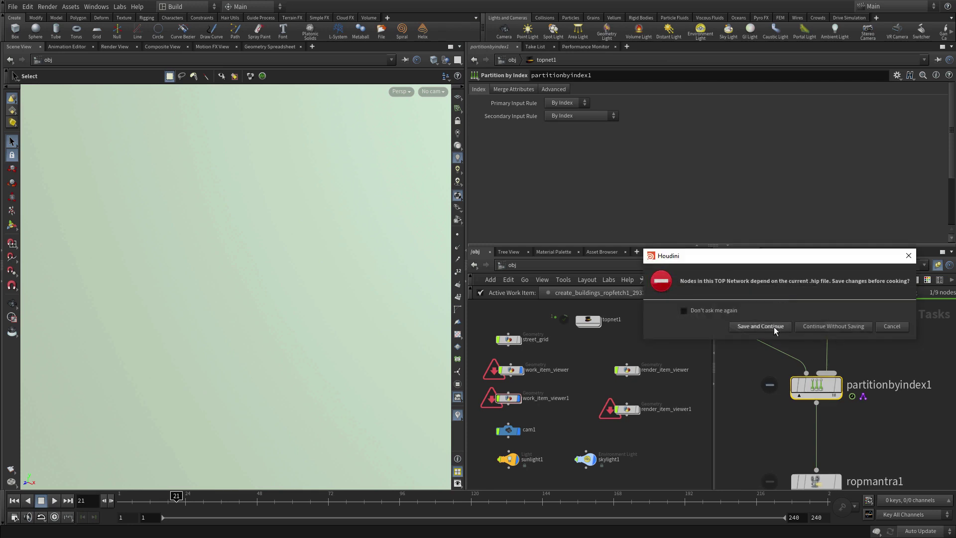
left_click(774, 327)
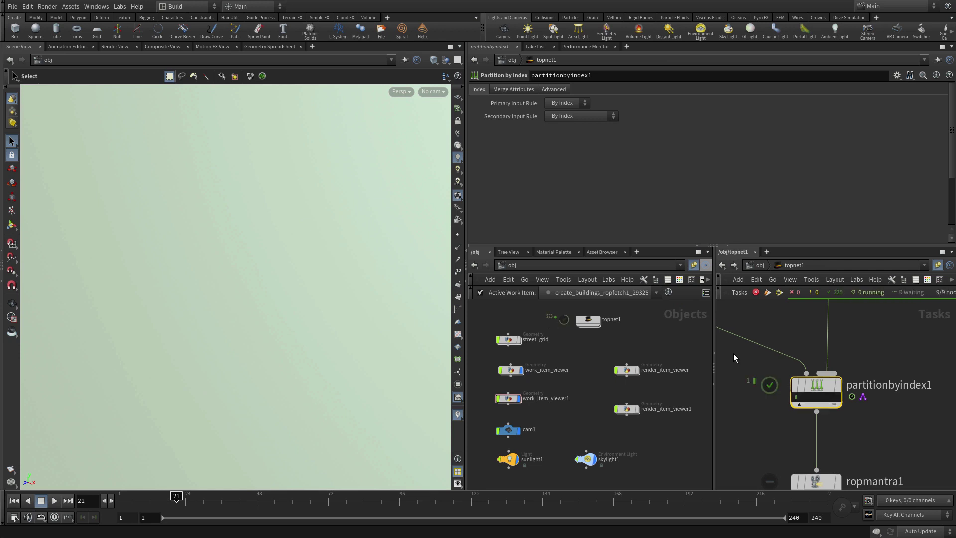
left_click(797, 398)
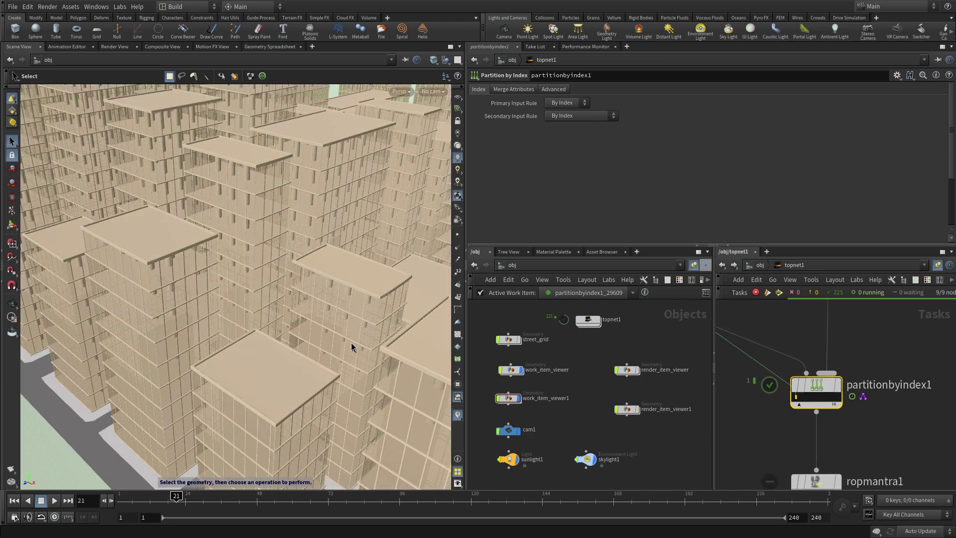
key("Escape")
right_click_drag(320, 288, 198, 335)
left_click_drag(199, 335, 119, 337)
right_click_drag(269, 331, 196, 342)
right_click_drag(331, 312, 309, 323)
left_click_drag(309, 323, 234, 264)
right_click_drag(234, 264, 171, 305)
left_click_drag(171, 305, 156, 284)
right_click_drag(156, 284, 330, 303)
left_click_drag(330, 302, 352, 279)
right_click_drag(331, 314, 294, 303)
left_click_drag(309, 292, 305, 313)
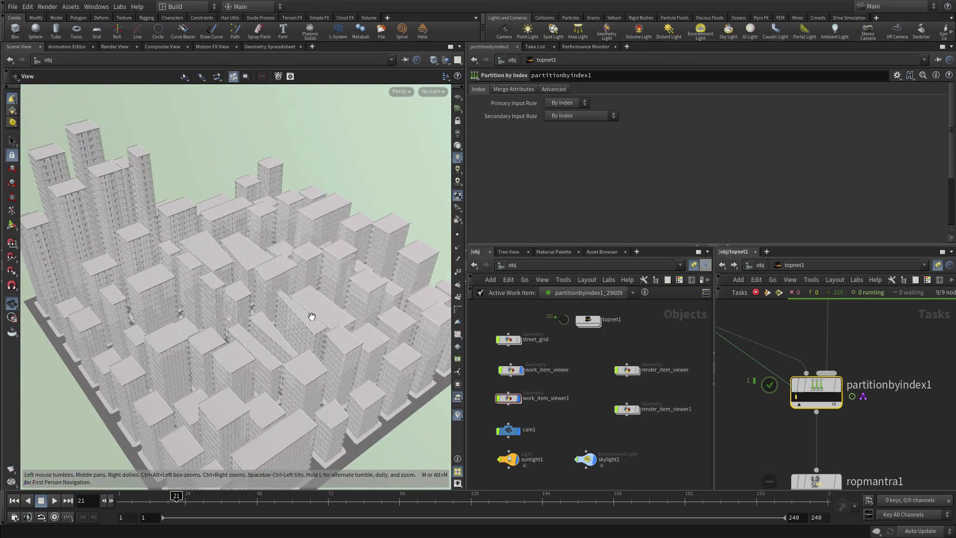
mouse_move(310, 313)
right_mouse_down()
mouse_move(316, 352)
mouse_move(325, 343)
mouse_move(316, 313)
right_mouse_up()
key("s")
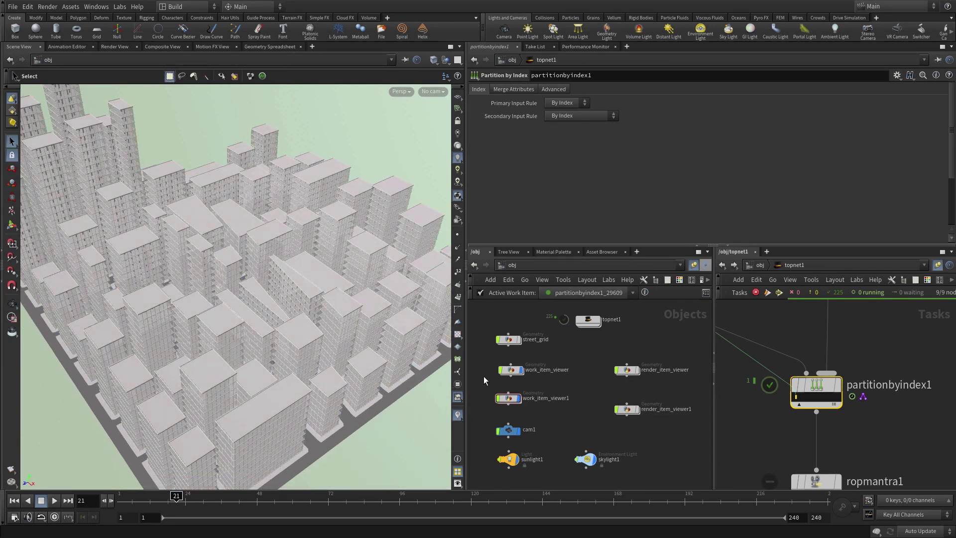
Step: Orbit the city view, then frame the network and zoom onto wedge1 and make_citygrid
scroll(878, 427, "down", 2)
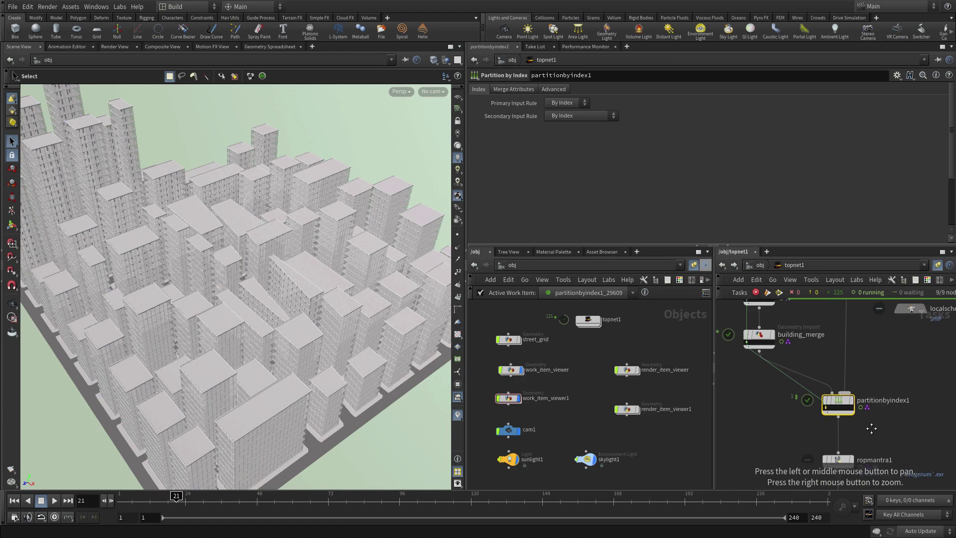
left_click_drag(879, 427, 922, 447)
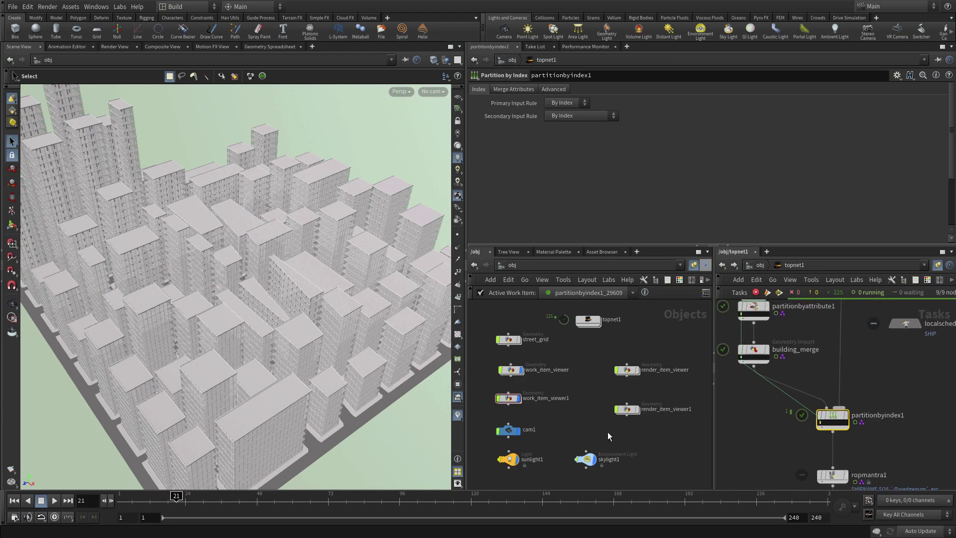
key("Escape")
left_click_drag(401, 405, 412, 380)
key("s")
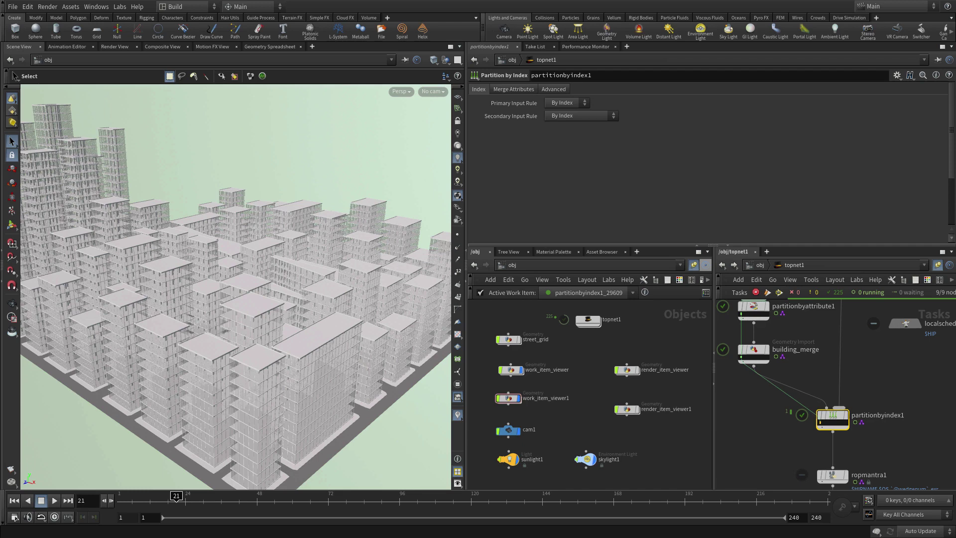
scroll(894, 364, "up", 3)
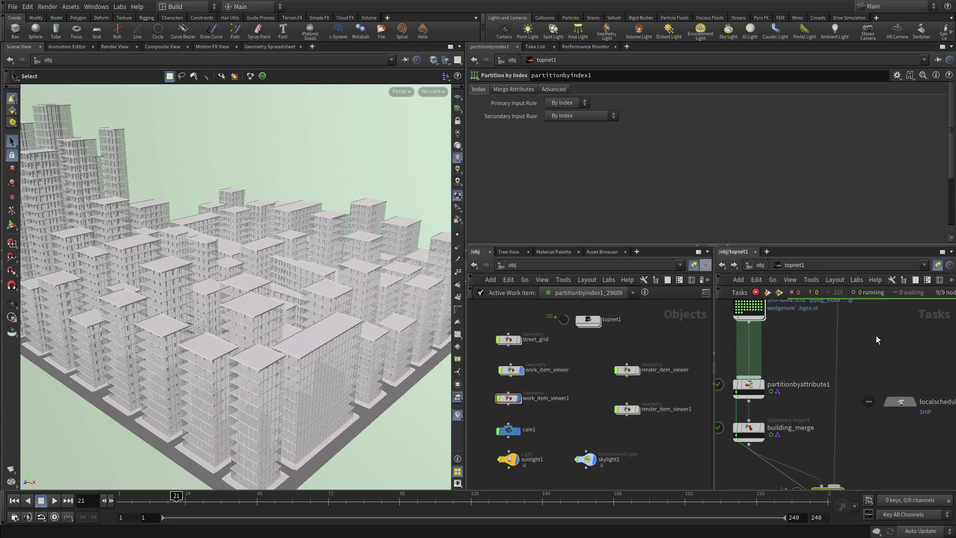
key("h")
key("space")
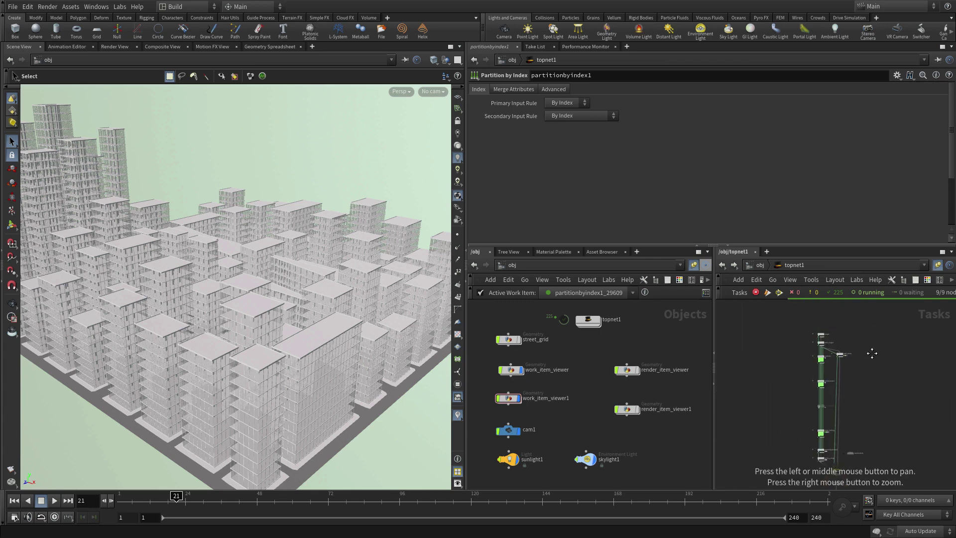
scroll(872, 361, "up", 5)
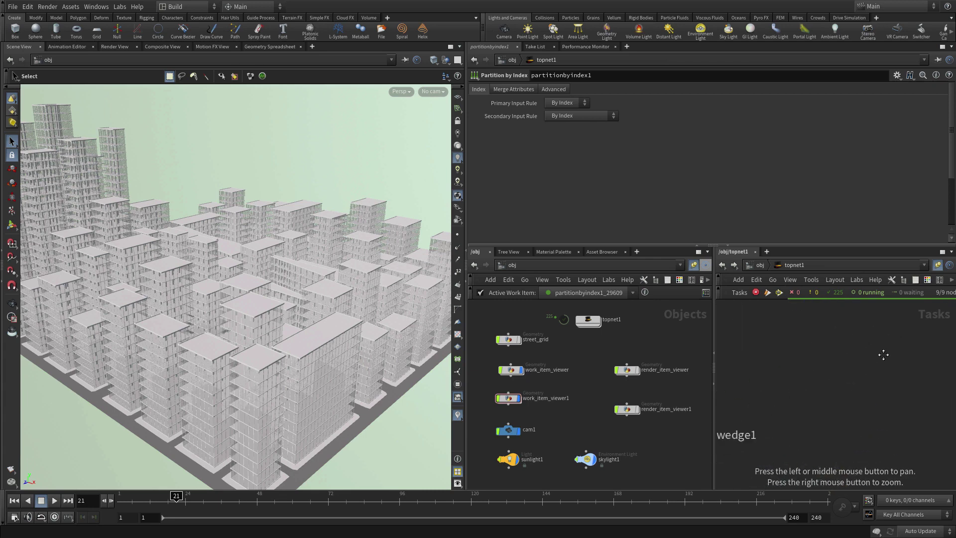
left_click_drag(904, 340, 798, 377)
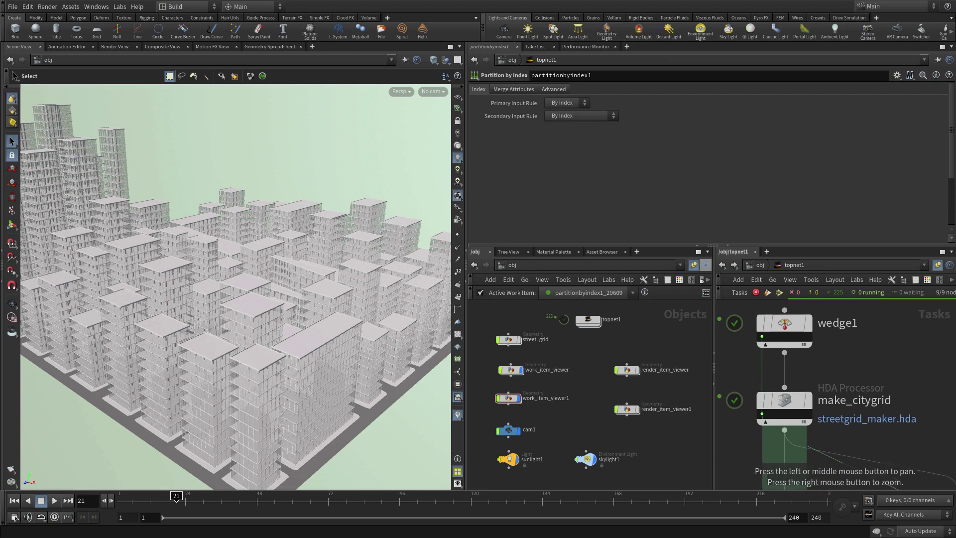
Step: Switch make_citygrid's image to citygrid_large.jpg and set its Scale to 500
left_click(788, 401)
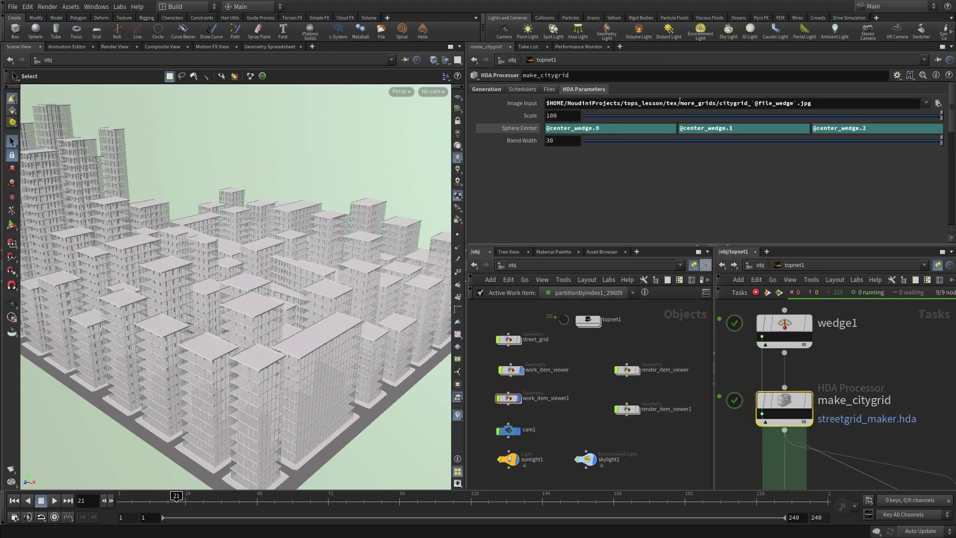
left_click(938, 104)
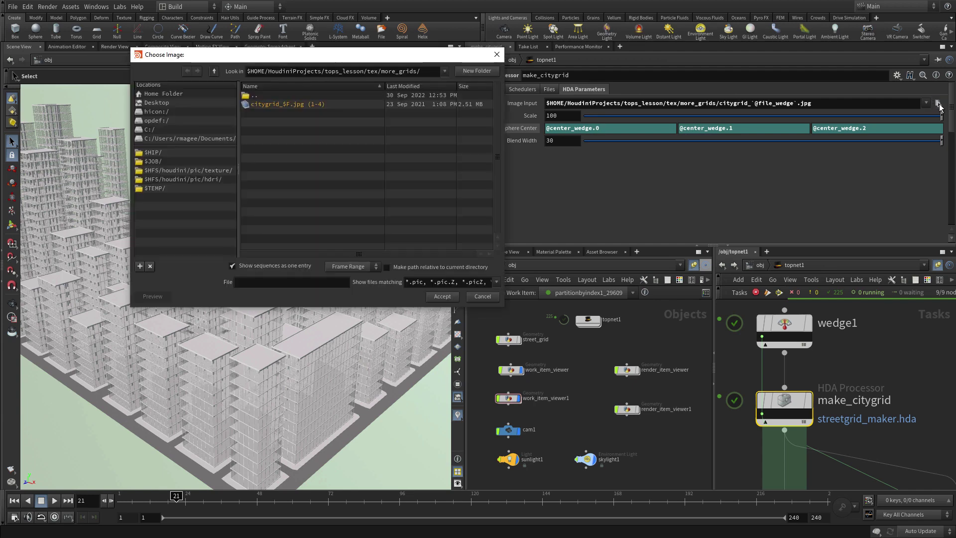
left_click(213, 71)
left_click(278, 122)
left_click(442, 296)
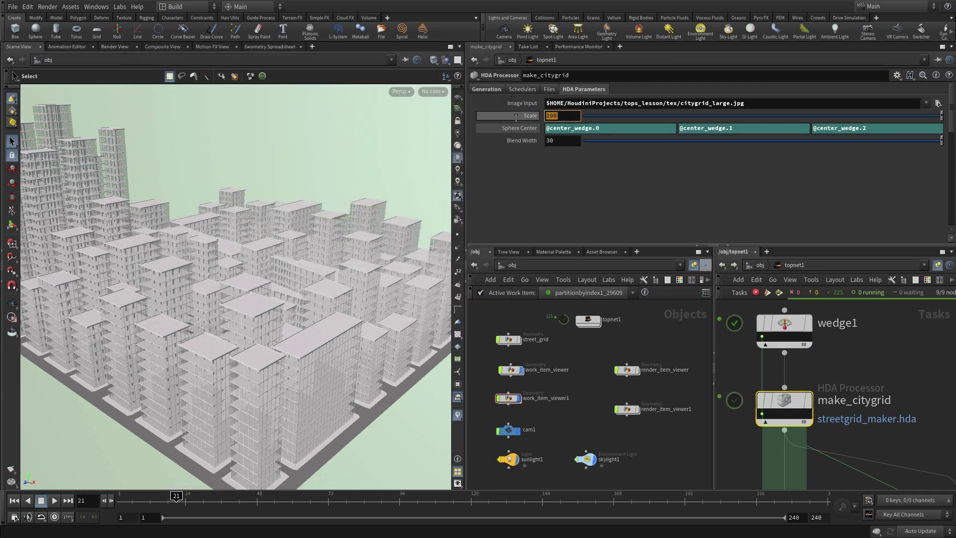
type("500")
key("Tab")
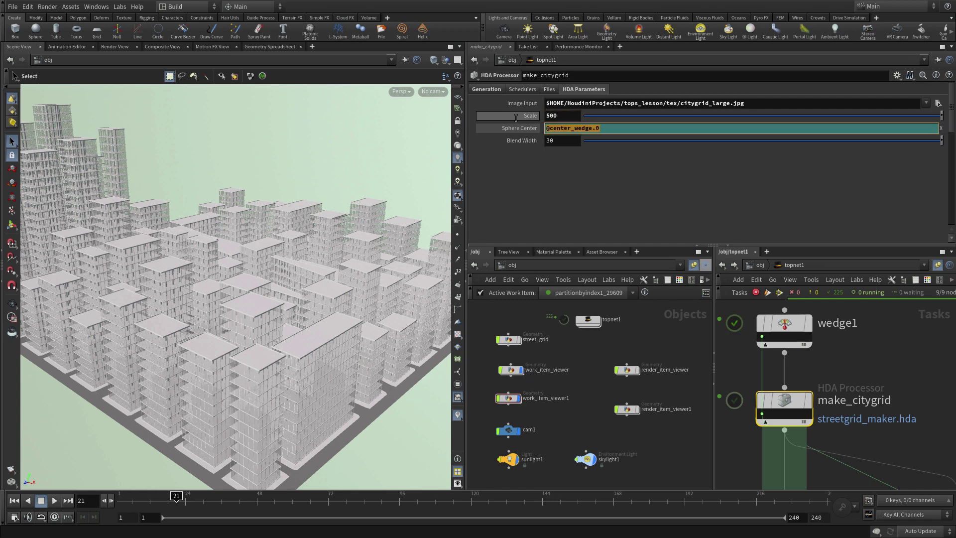
Step: Unlink Sphere Center from the wedge, set it to -90, 0, 100, and Blend Width to 60
right_click(513, 129)
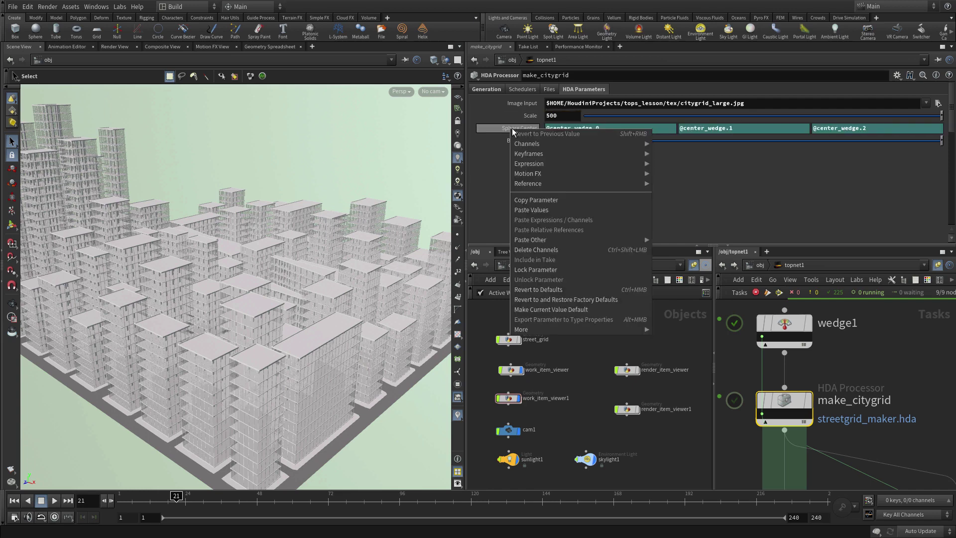
left_click(525, 248)
left_click_drag(614, 133, 518, 130)
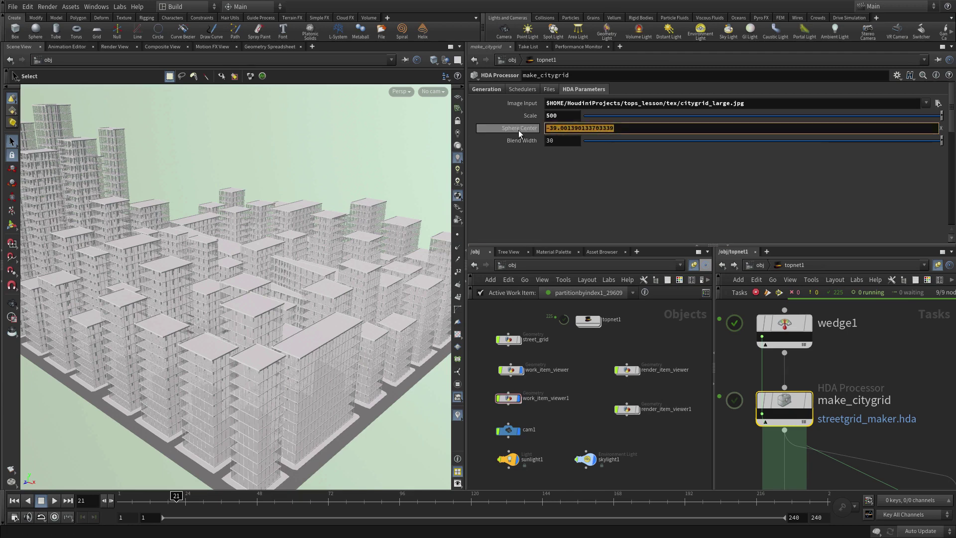
type("-")
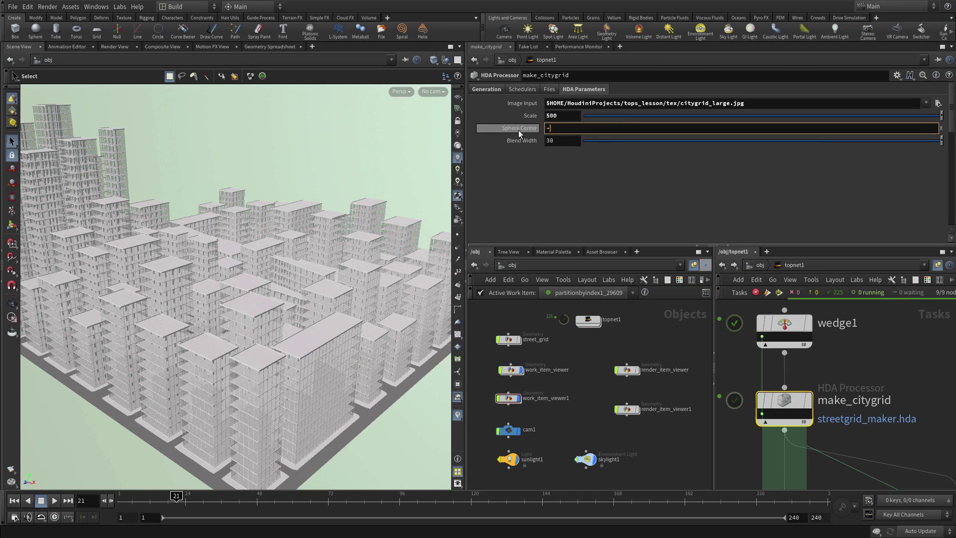
type("90")
key("Tab")
key("Tab")
type("100")
key("Tab")
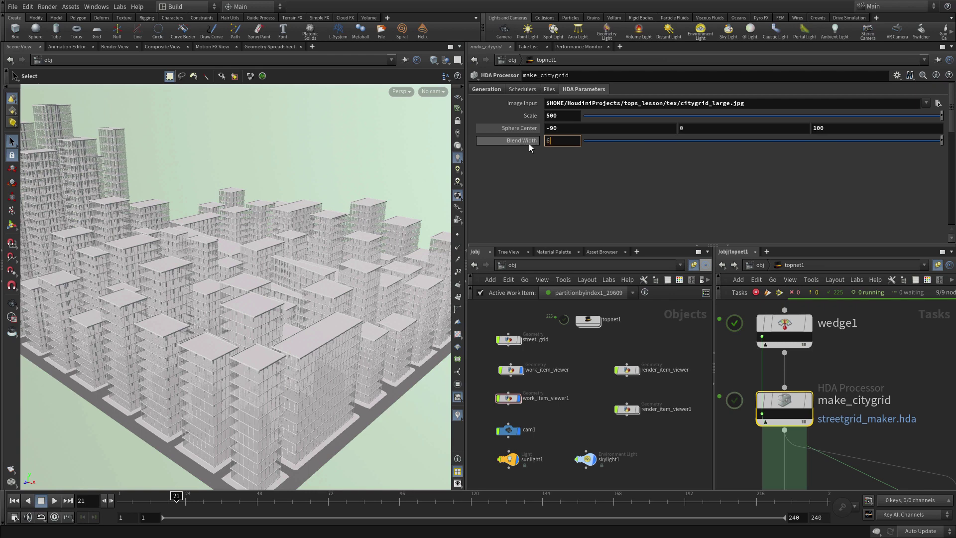
key("Return")
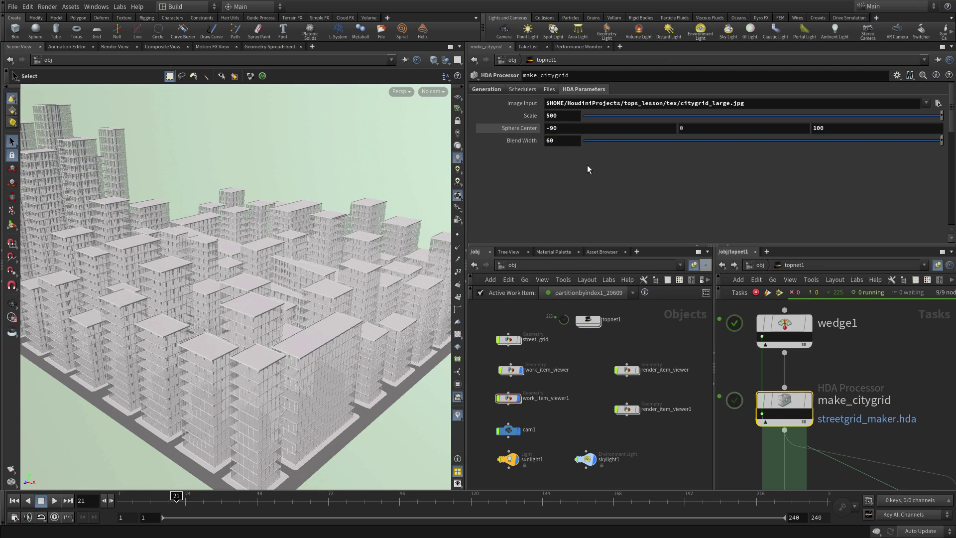
Step: Dirty and re-cook make_citygrid, then frame and orbit its regenerated street grid work item
right_click(781, 404)
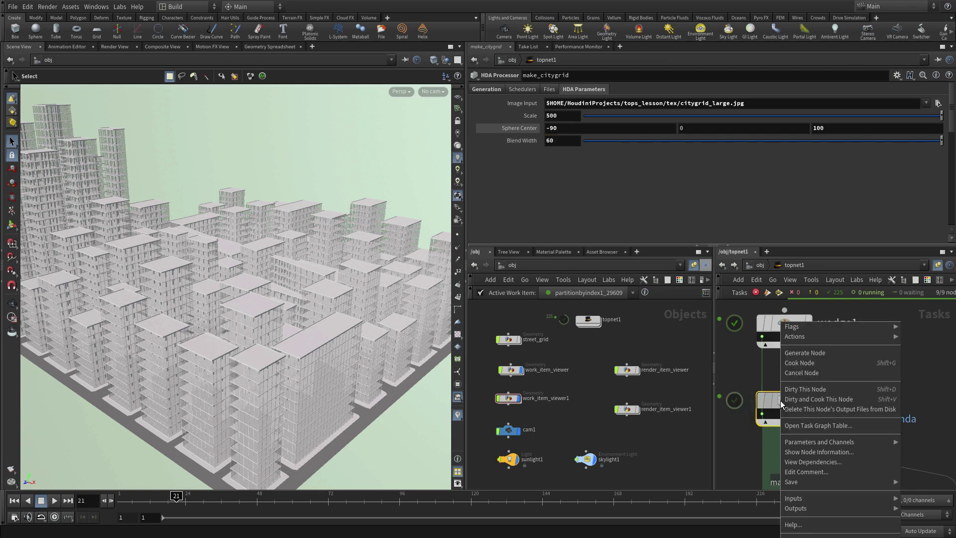
left_click(791, 399)
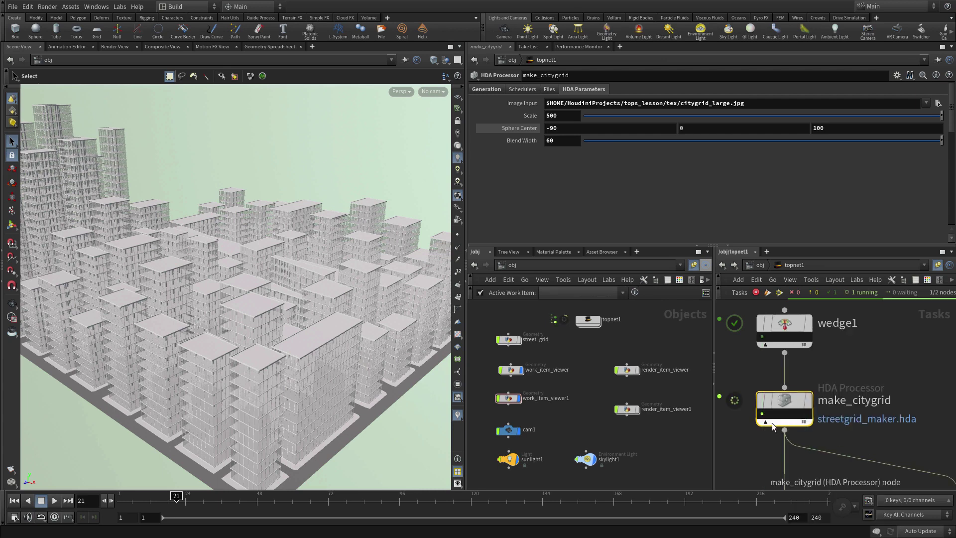
left_click(762, 414)
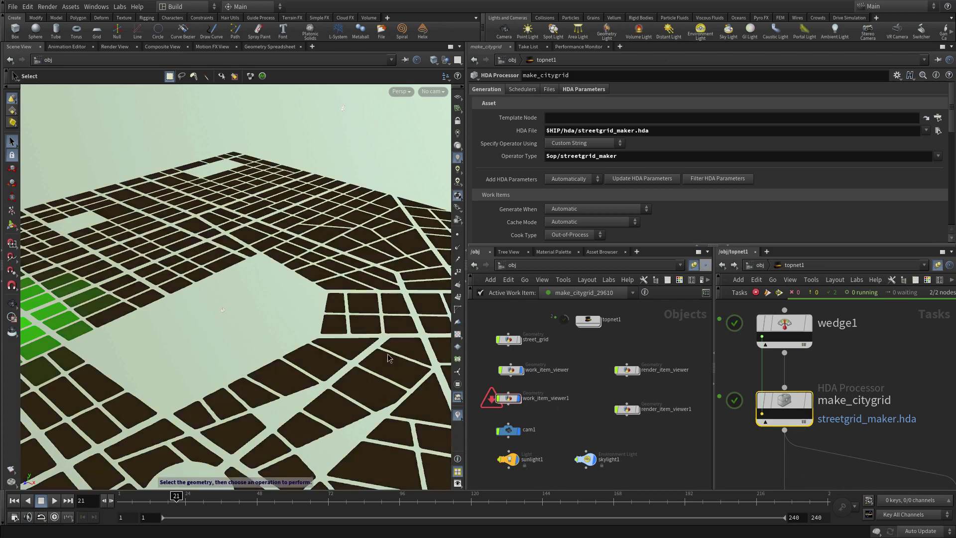
key("space+h")
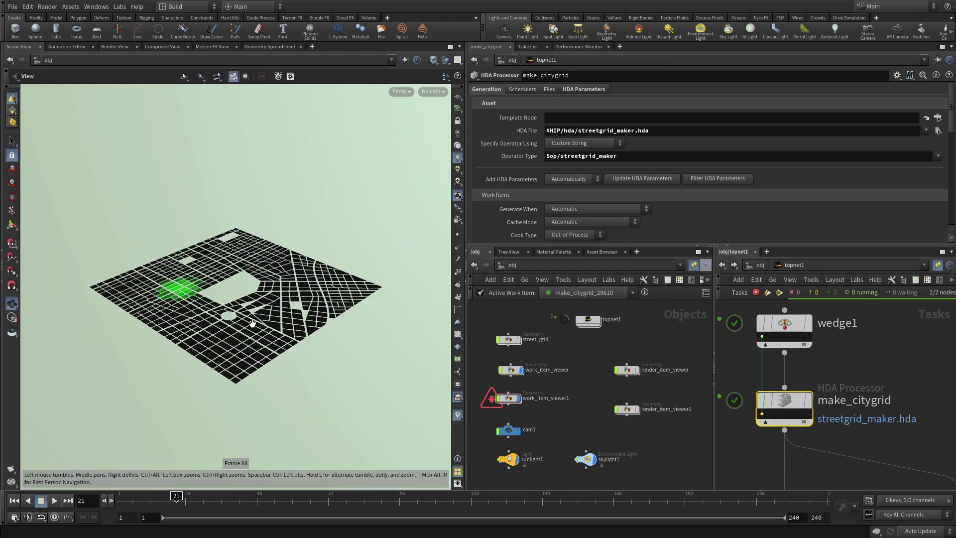
left_click_drag(252, 324, 297, 315)
scroll(297, 314, "up", 5)
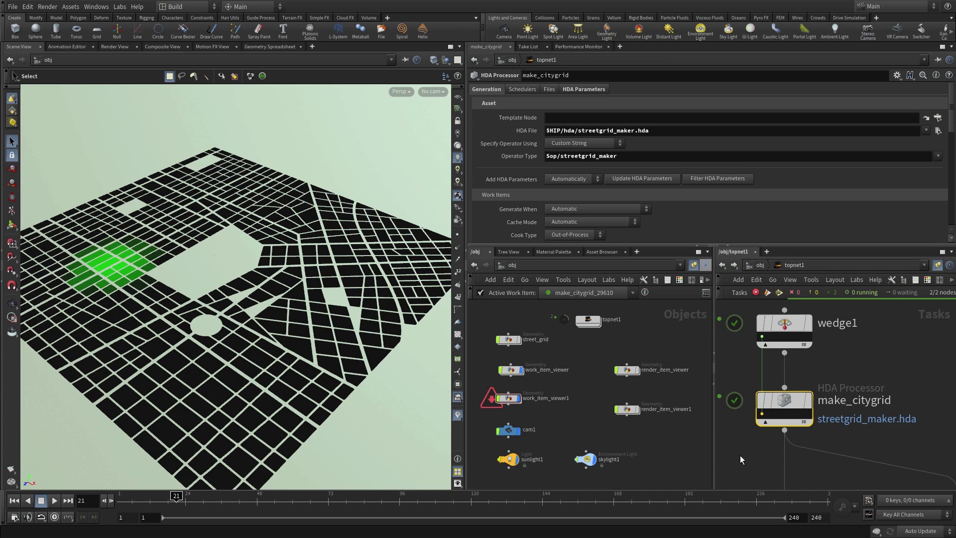
scroll(764, 426, "down", 3)
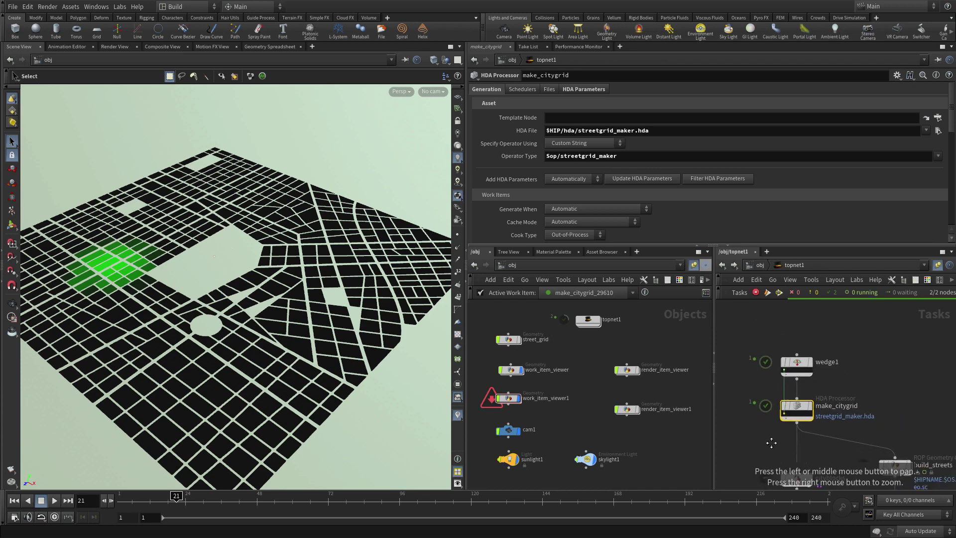
Step: Pan the task graph to partitionbyindex1 and show its Partition by Index parameters
middle_click_drag(764, 426, 812, 266)
middle_click_drag(839, 406, 851, 367)
scroll(847, 428, "up", 4)
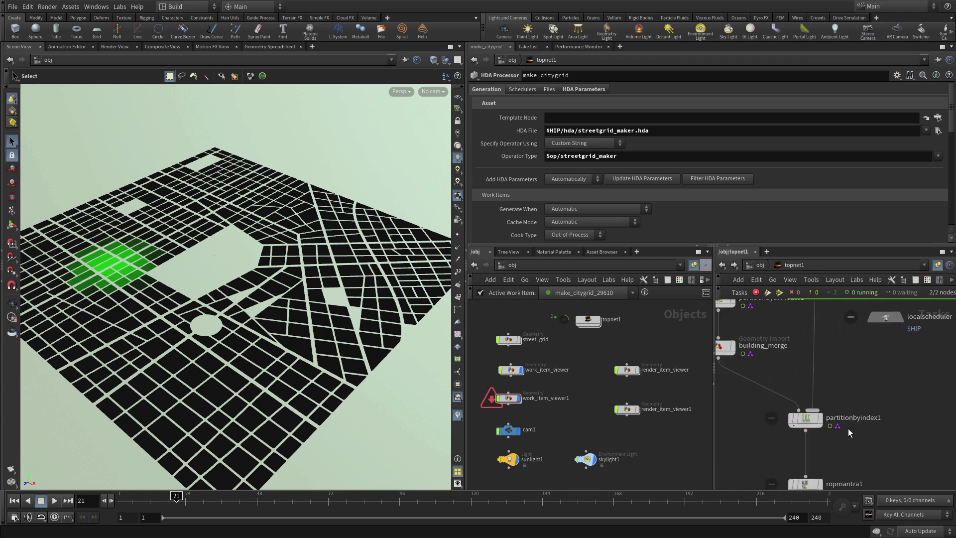
left_click(803, 420)
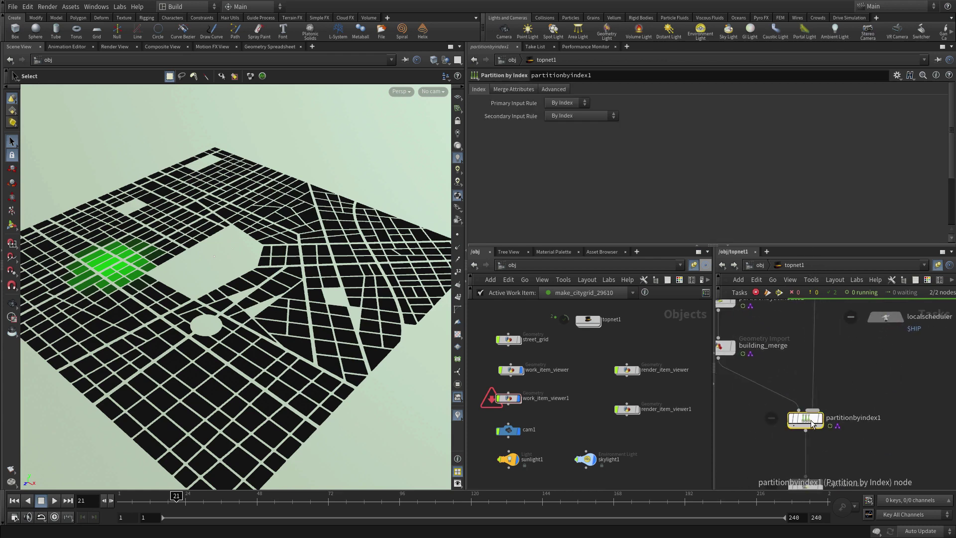
Step: Save and cook the full TOP network, then view partitionbyindex1's city from a lower angle
left_click(778, 293)
left_click(780, 324)
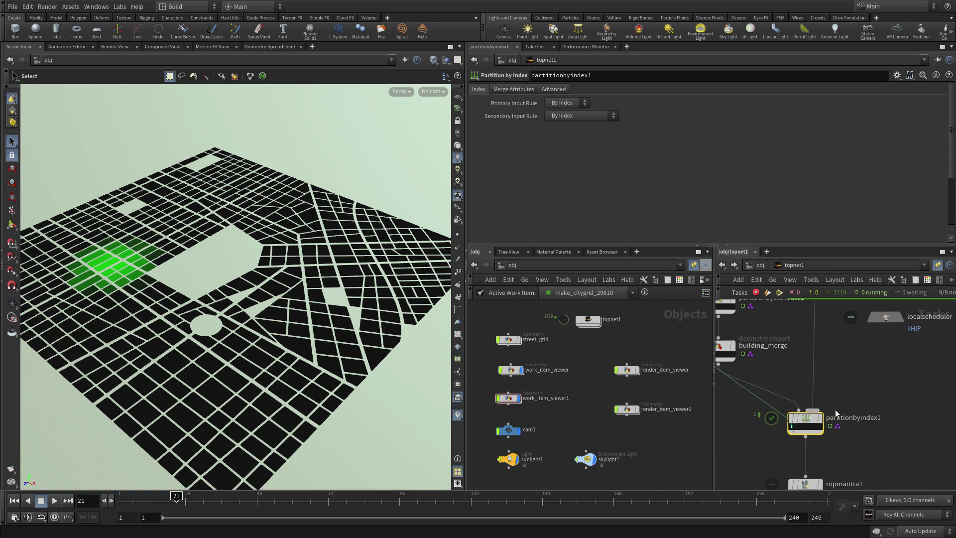
left_click(791, 429)
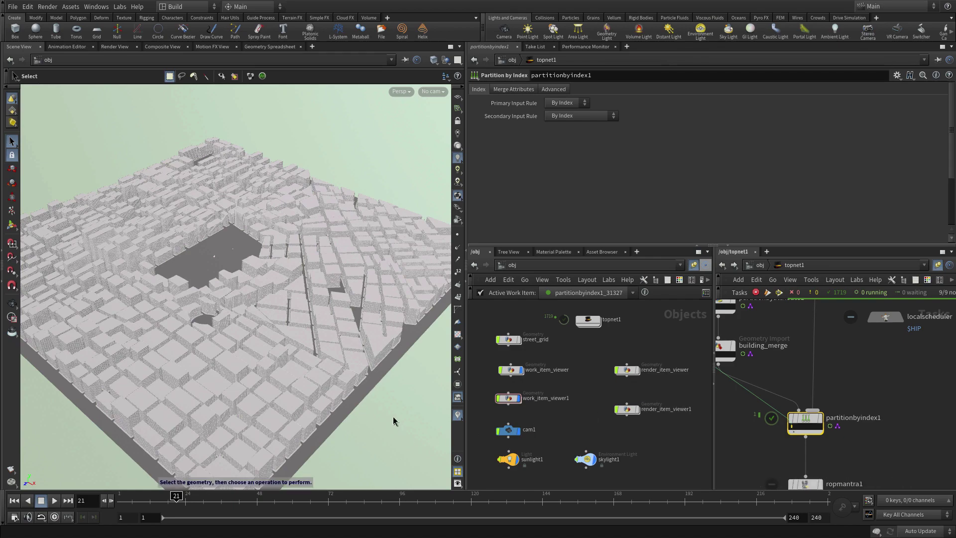
key("Escape")
left_click_drag(168, 272, 122, 229)
key("s")
middle_click_drag(861, 380, 909, 471)
key("h")
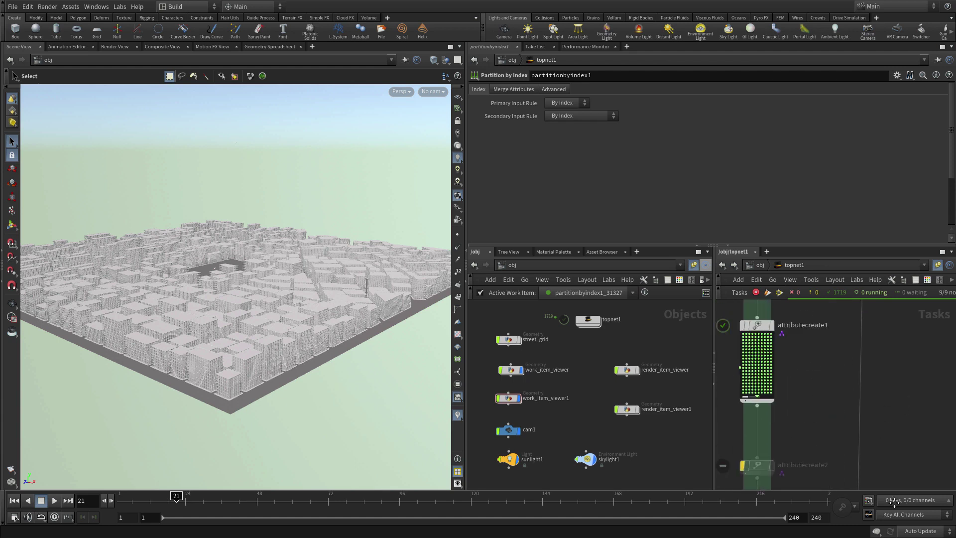
left_click(757, 327)
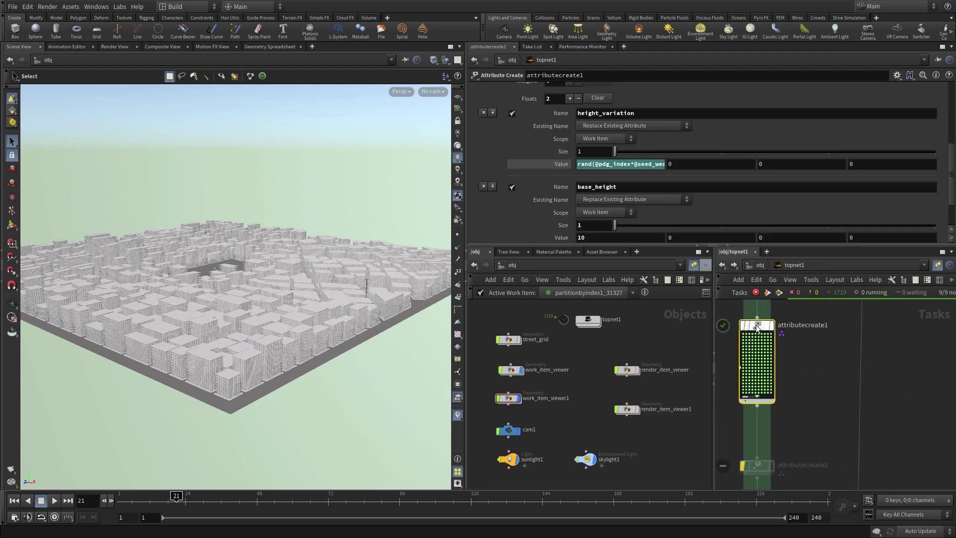
left_click(651, 163)
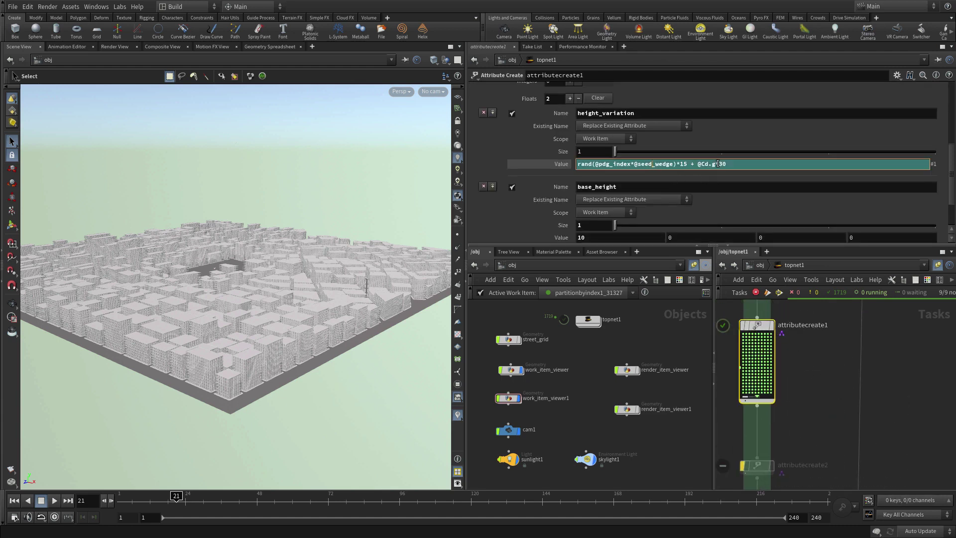
left_click_drag(719, 163, 749, 171)
type("100")
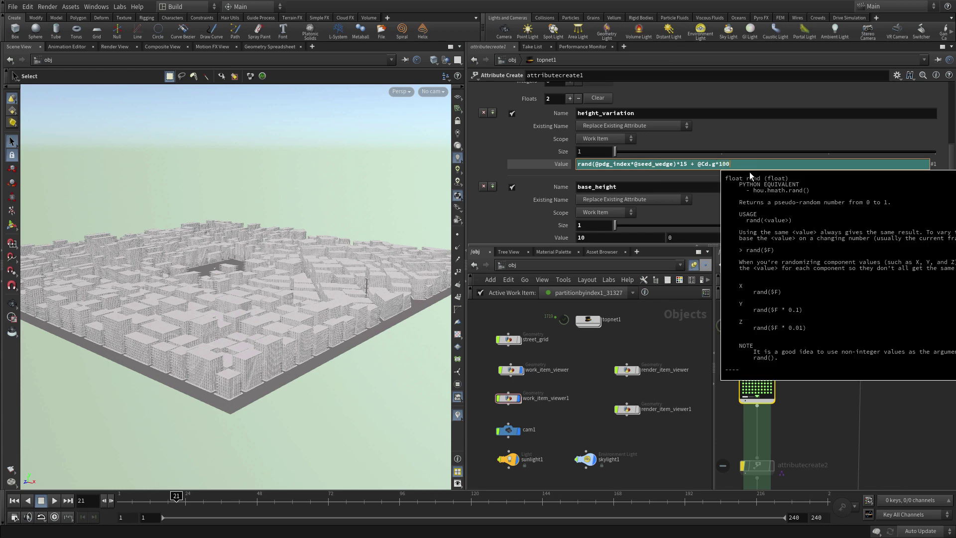
key("Return")
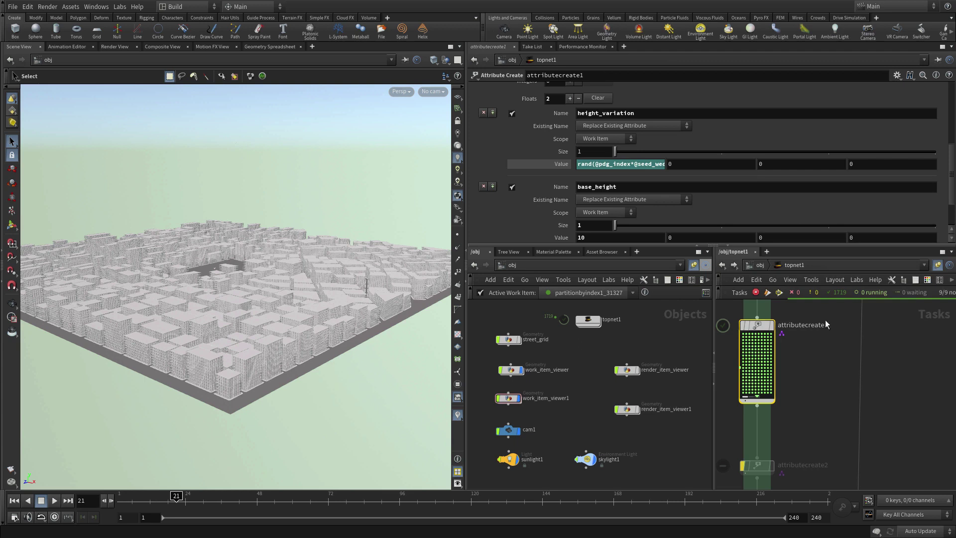
Step: Dirty all tasks on topnet, then pan to partitionbyindex1 and show its settings
right_click(766, 333)
left_click(797, 389)
scroll(797, 386, "down", 3)
key("space")
left_click_drag(833, 439, 876, 383)
scroll(882, 429, "up", 3)
left_click_drag(749, 348, 807, 366)
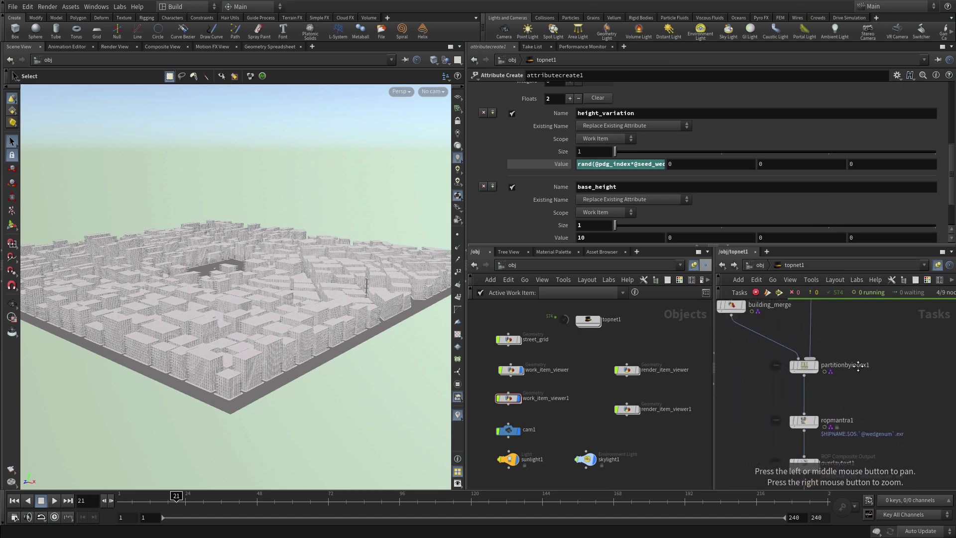
left_click(807, 366)
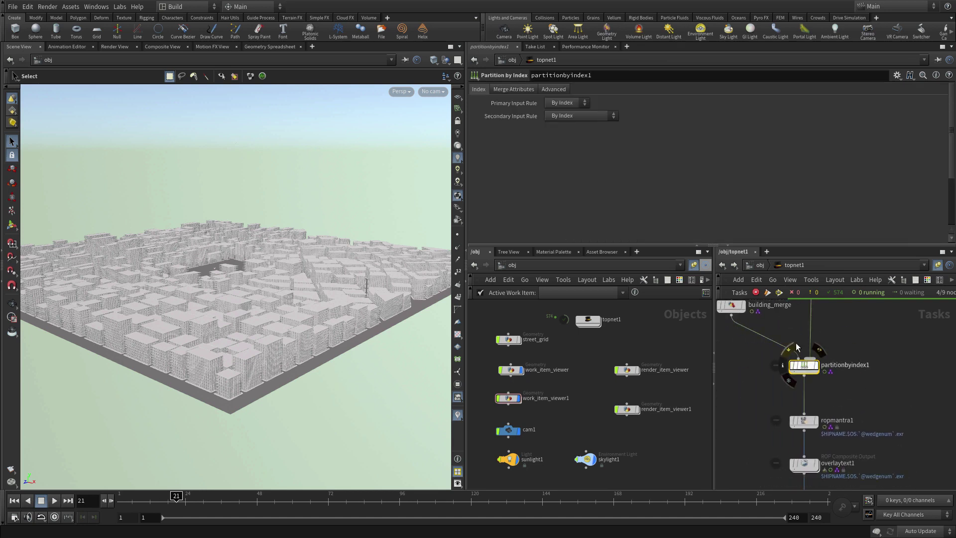
Step: Save and re-cook the TOP network, then load partitionbyindex1's city work item
left_click(779, 293)
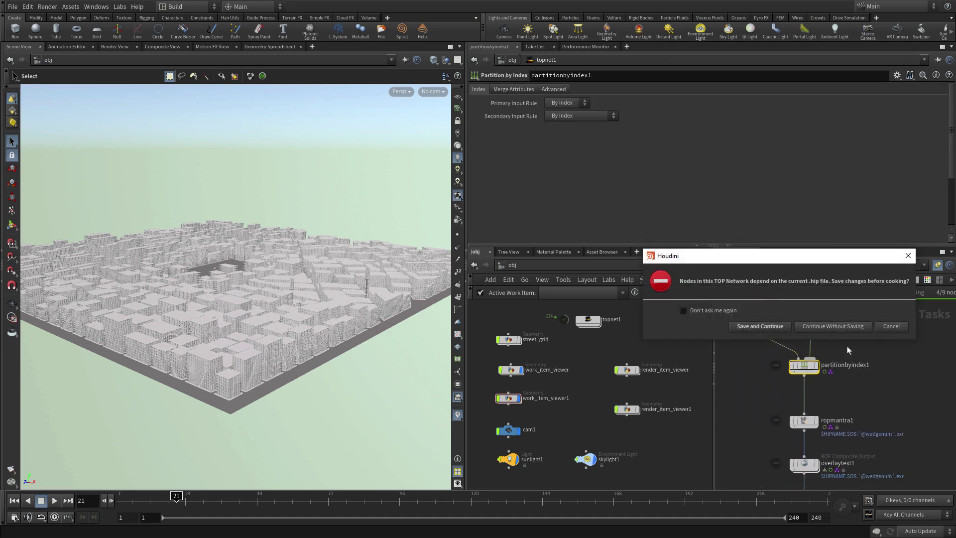
left_click(766, 327)
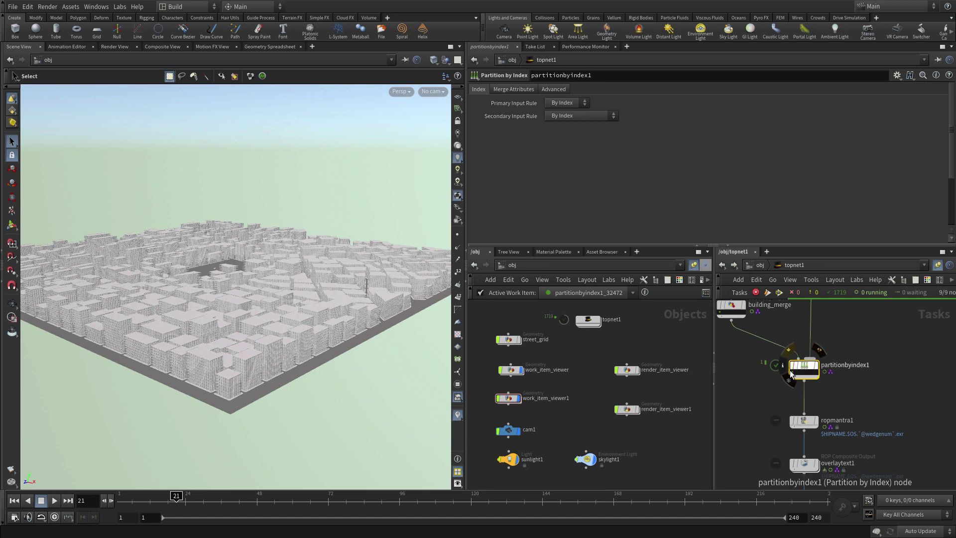
mouse_move(794, 376)
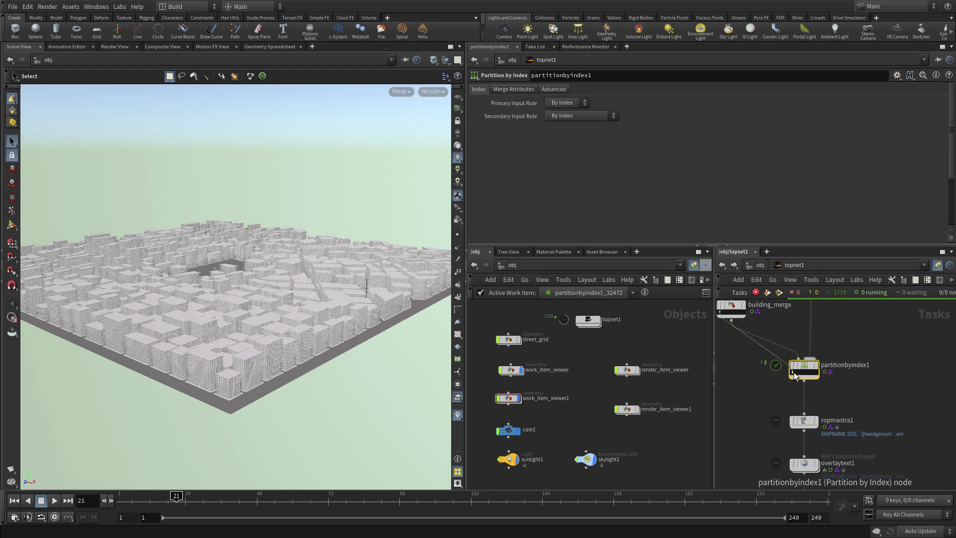
left_click(794, 376)
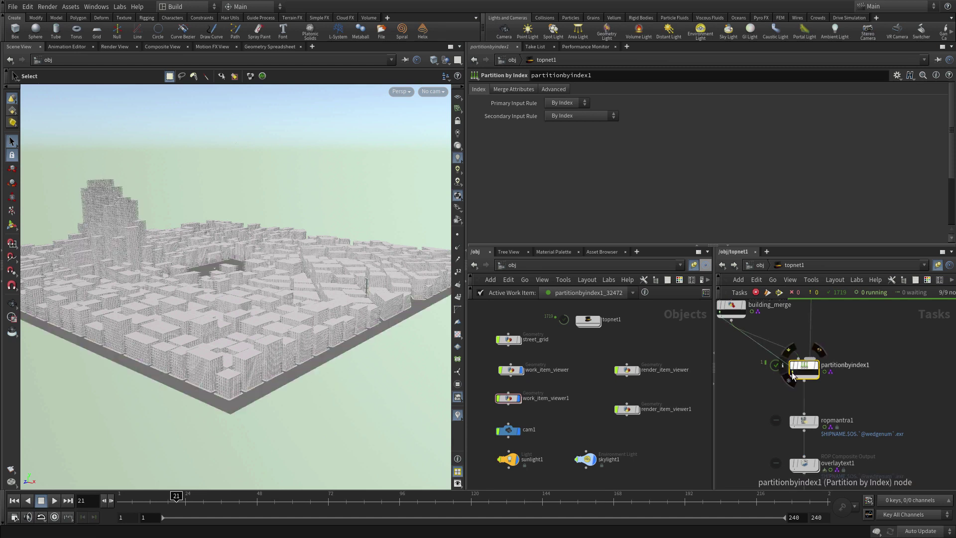
Step: Zoom in around the empty central square to inspect the new tall towers
key("Escape")
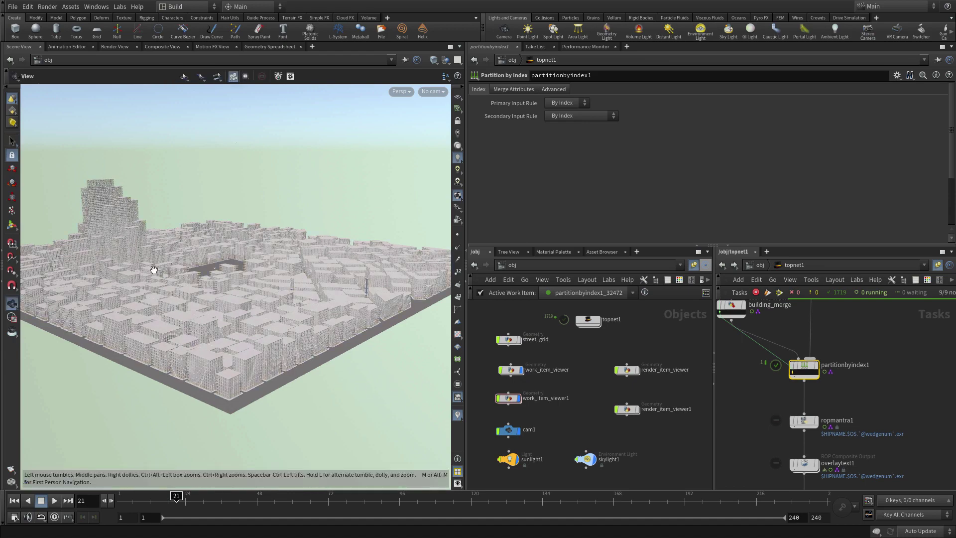
scroll(155, 276, "up", 3)
right_click_drag(157, 285, 188, 256)
scroll(180, 249, "down", 5)
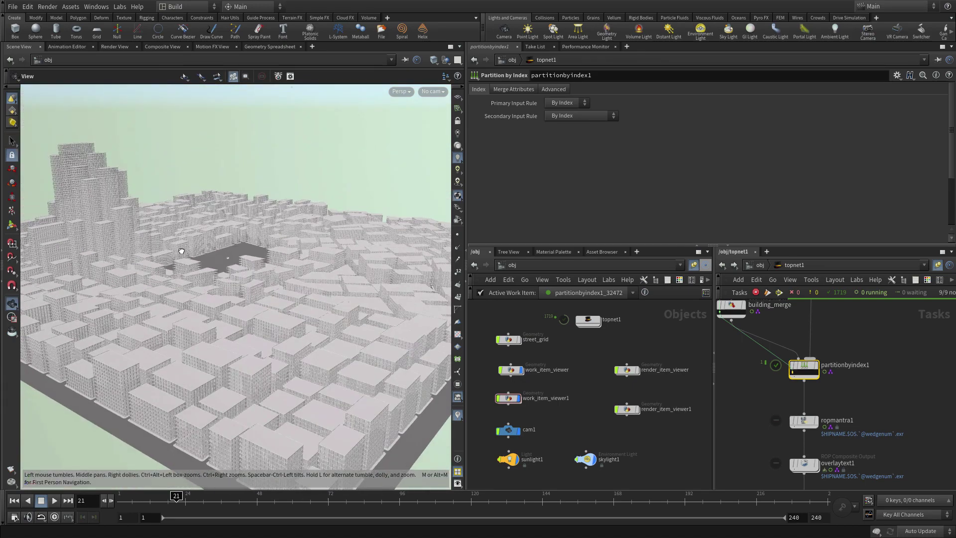
key("s")
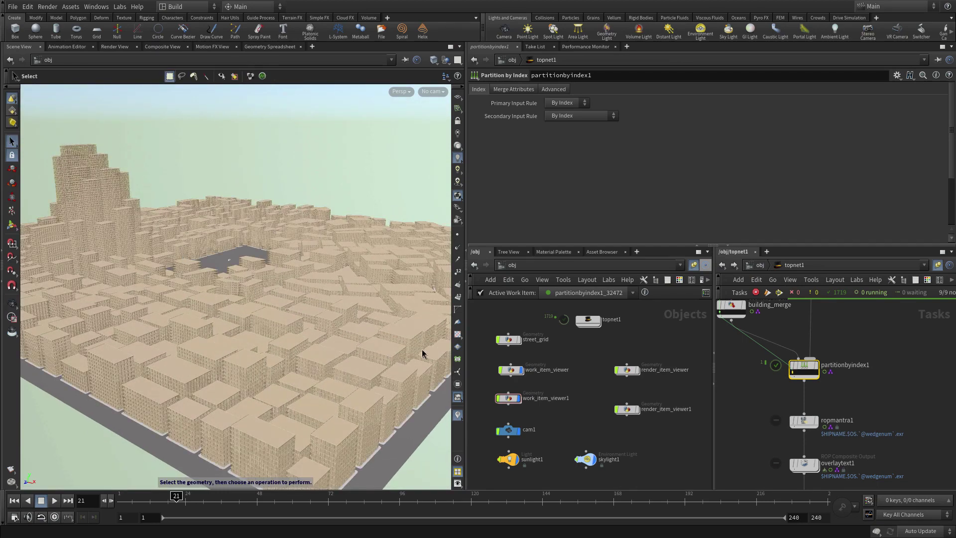
middle_click_drag(909, 413, 894, 312)
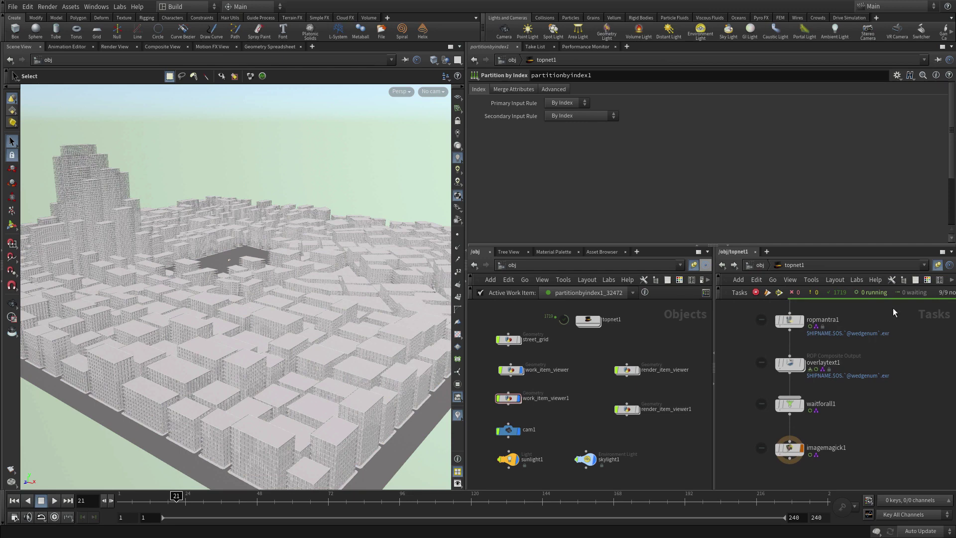
Step: Cook the network through imagemagick1 and switch the viewport from the city work item to the render viewer
left_click(789, 448)
key("shift+v")
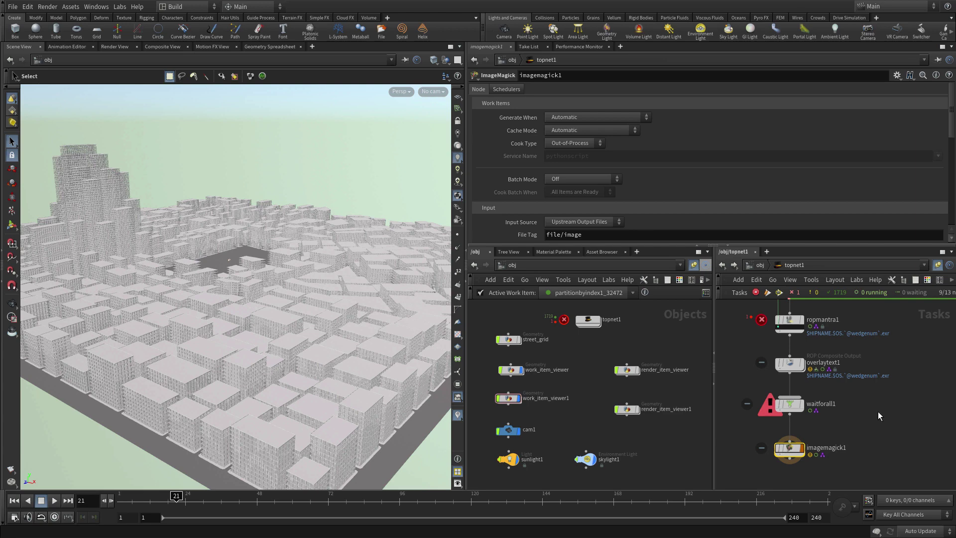
mouse_move(797, 323)
left_click(519, 399)
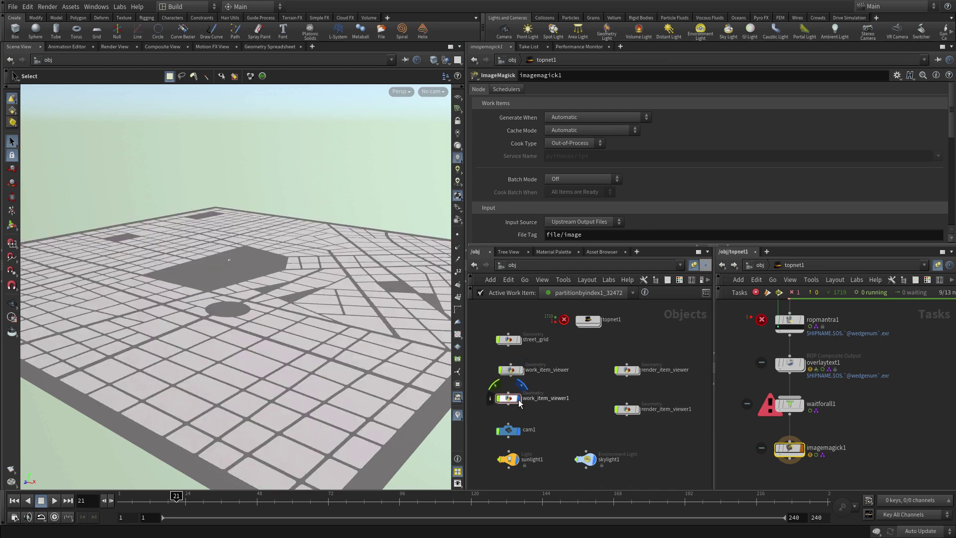
left_click(637, 415)
Step: Dirty ropmantra1's failed render results, then save and re-cook the TOP network
right_click(792, 324)
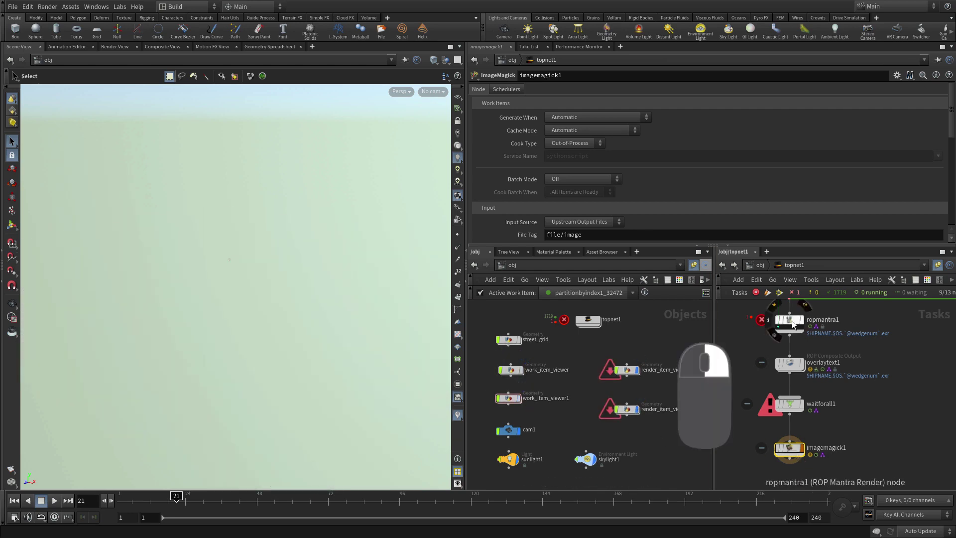
left_click(809, 368)
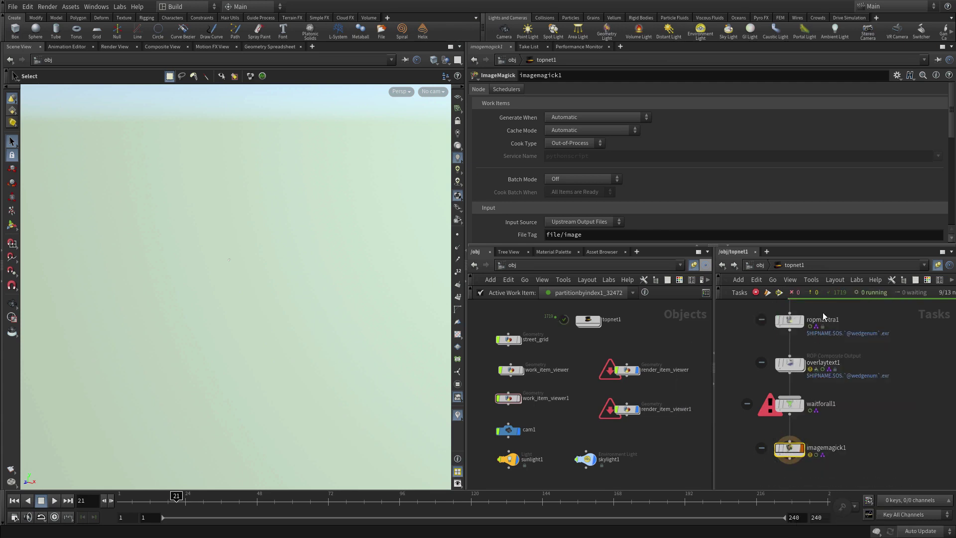
left_click(779, 292)
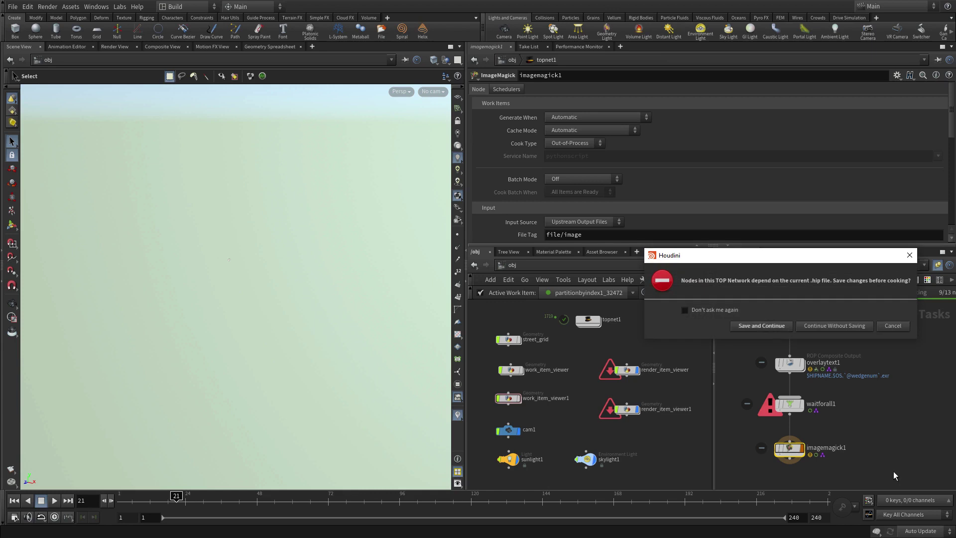
left_click(777, 327)
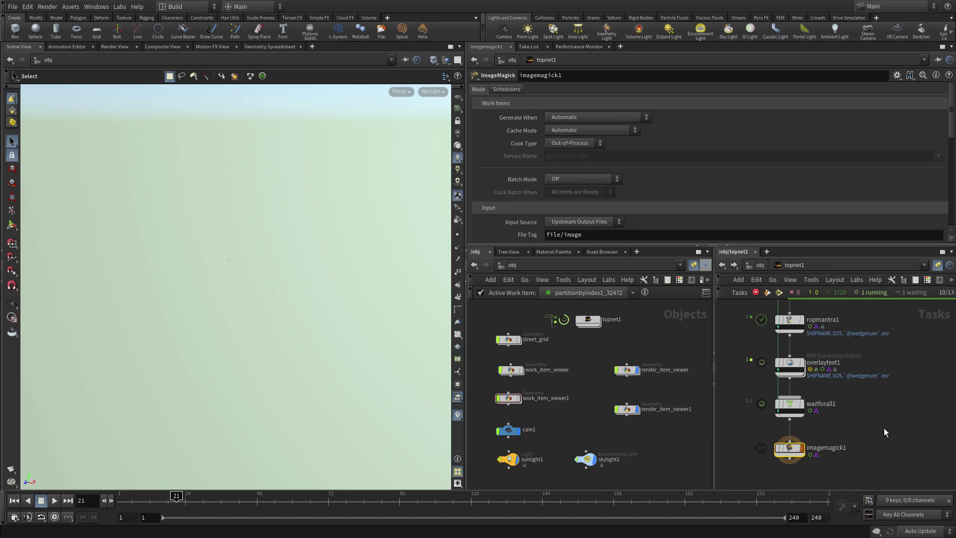
right_click(778, 454)
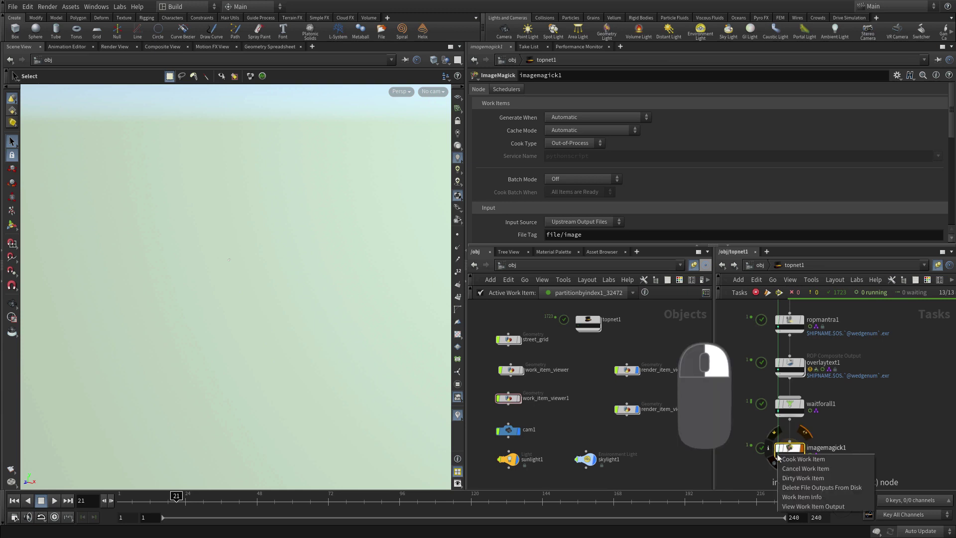
left_click(813, 507)
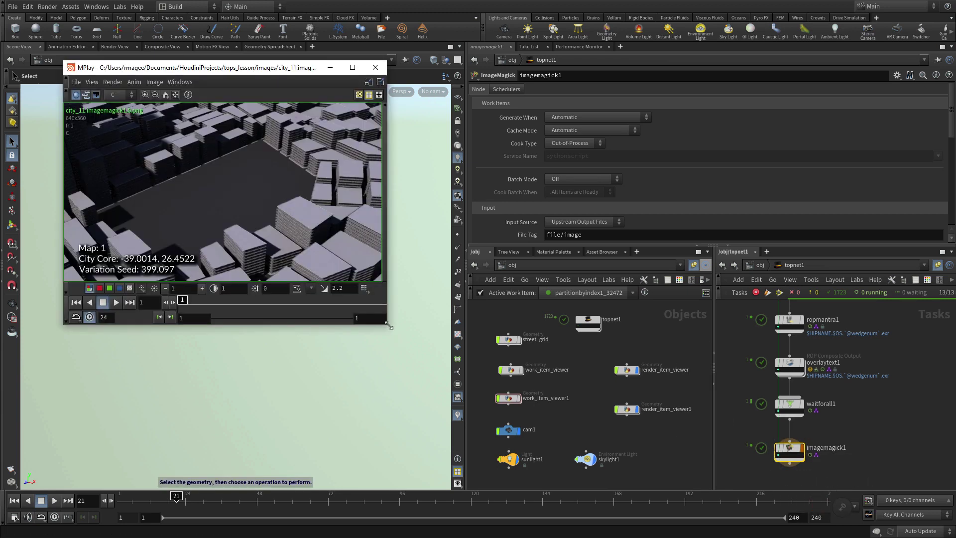
left_click_drag(390, 327, 758, 484)
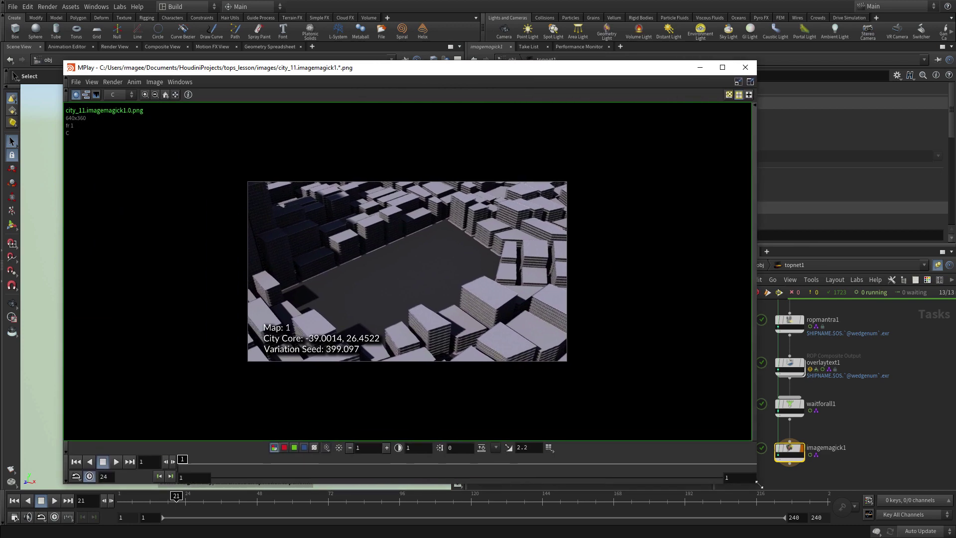
left_click(746, 67)
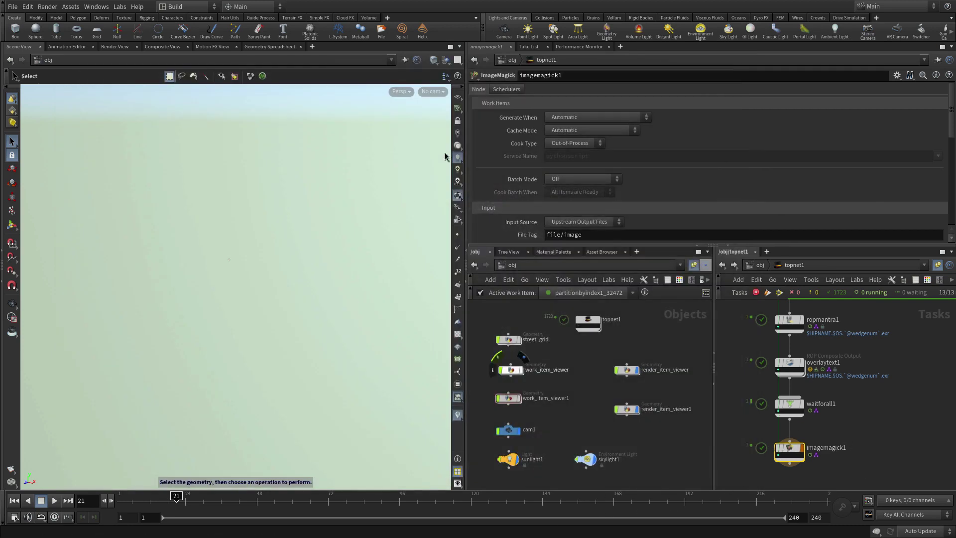
Step: Look through cam1 and display the generated city buildings in the viewport
left_click(431, 91)
left_click(447, 139)
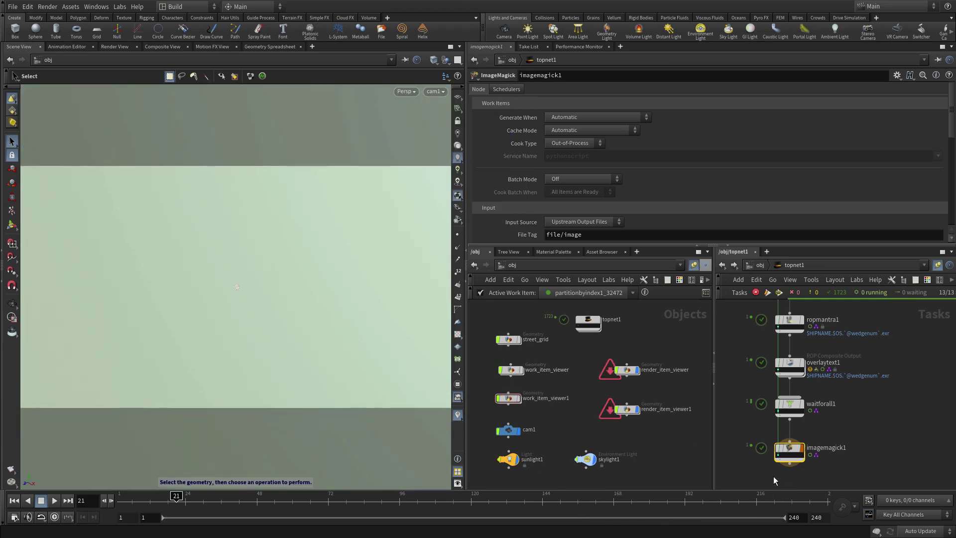
left_click(518, 402)
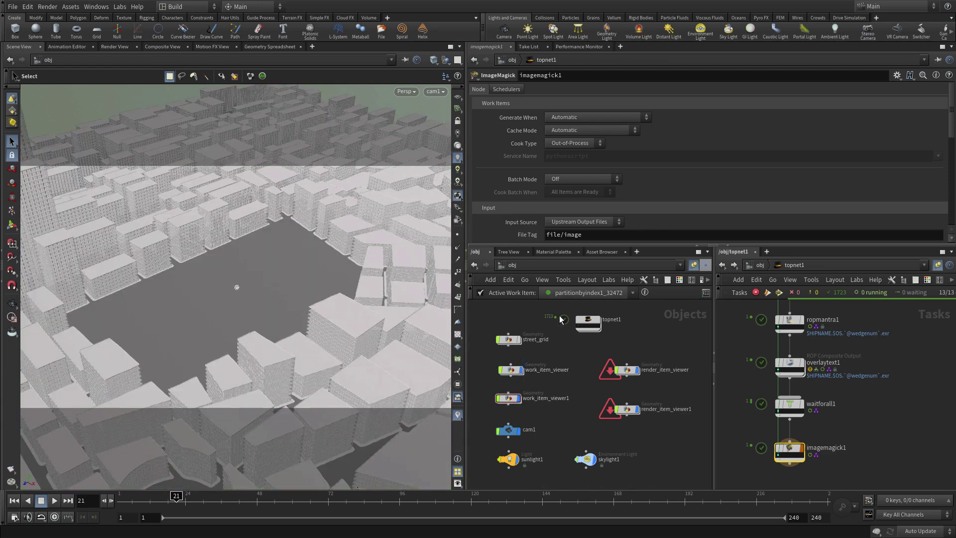
Step: Lock cam1 to the view and tumble it to frame the whole city from a high oblique angle
left_click(457, 121)
key("Escape")
left_click_drag(234, 299, 250, 307)
scroll(249, 308, "down", 10)
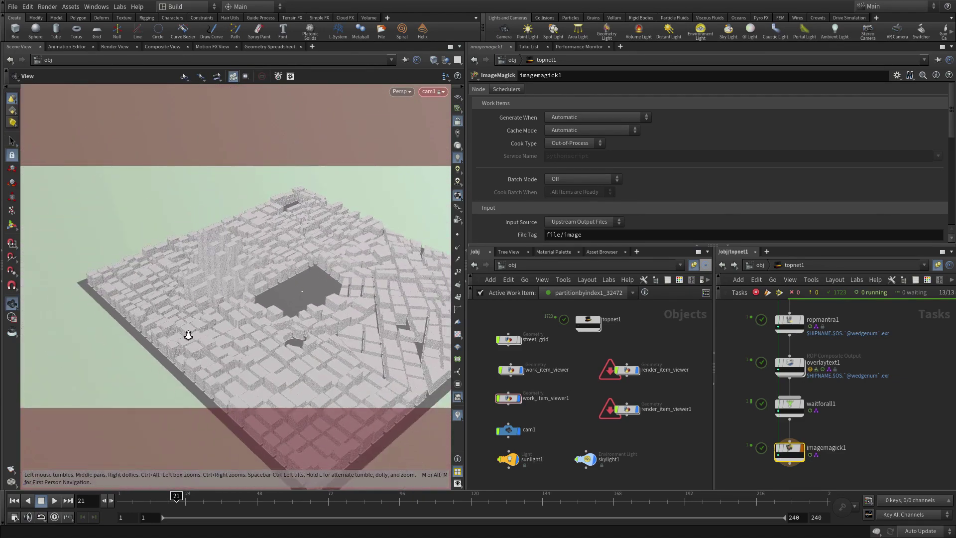
middle_click_drag(246, 307, 235, 276)
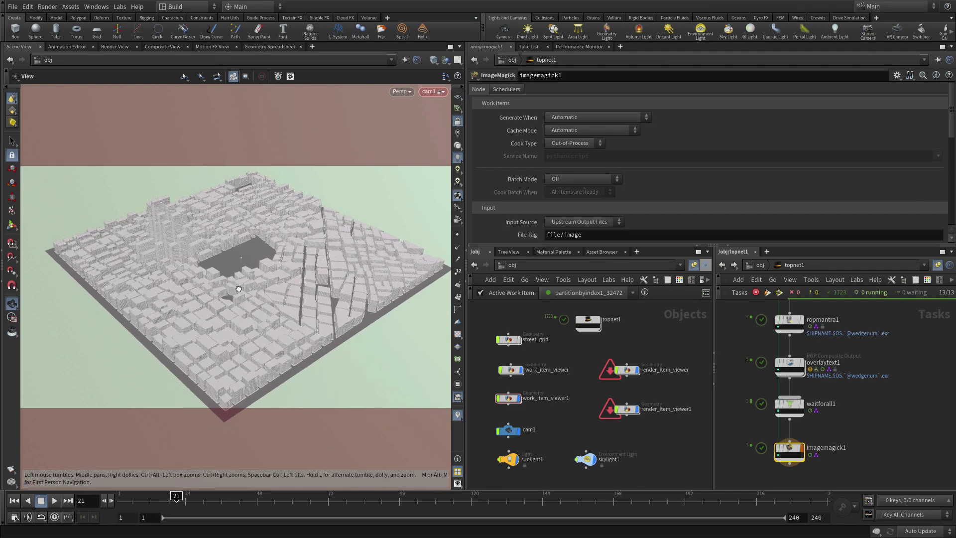
mouse_move(237, 278)
left_mouse_down()
mouse_move(181, 239)
mouse_move(254, 271)
left_mouse_up()
mouse_move(254, 271)
middle_mouse_down()
mouse_move(257, 288)
mouse_move(257, 275)
middle_mouse_up()
left_click_drag(258, 275, 261, 282)
key("s")
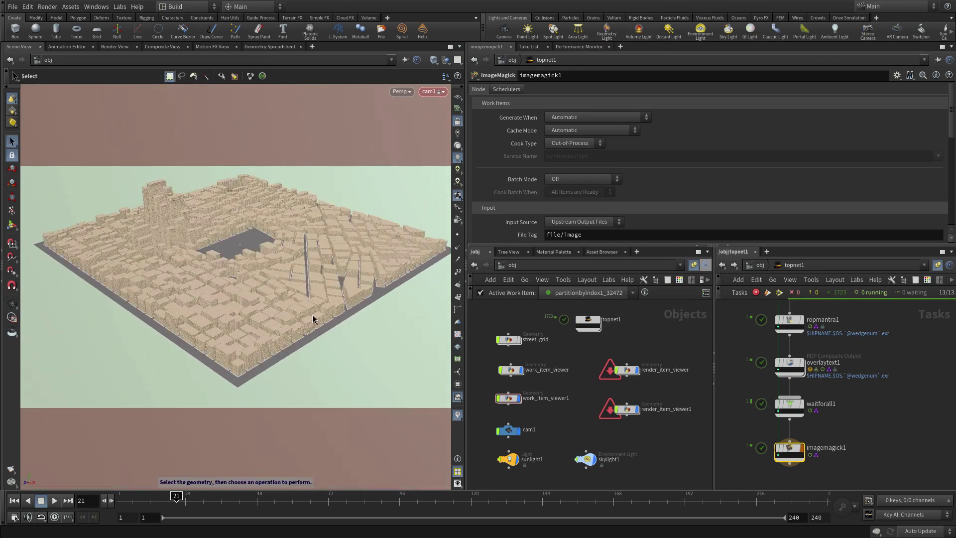
Step: Reset ropmantra1's work items, select imagemagick1, and save and re-cook the network
left_click(784, 321)
right_click(785, 321)
left_click(821, 373)
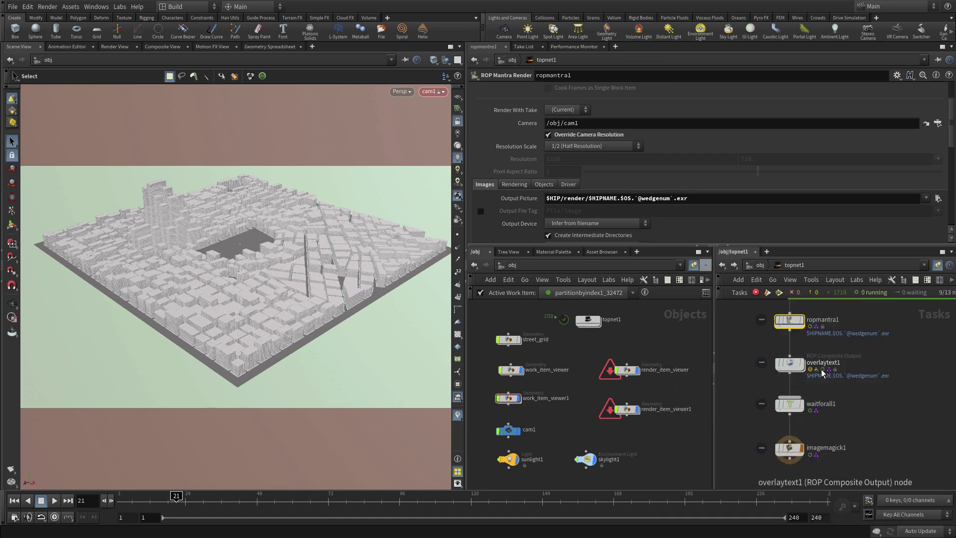
left_click(789, 448)
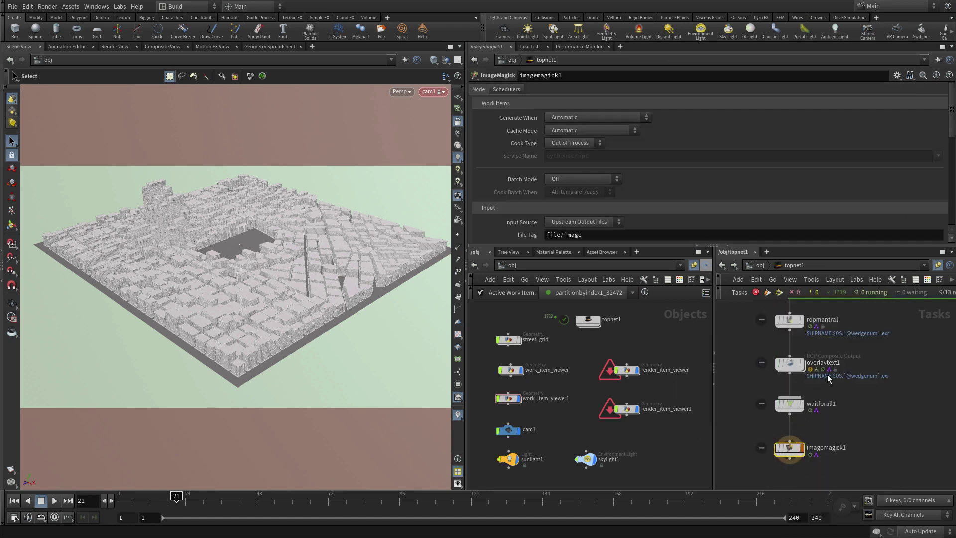
left_click(779, 293)
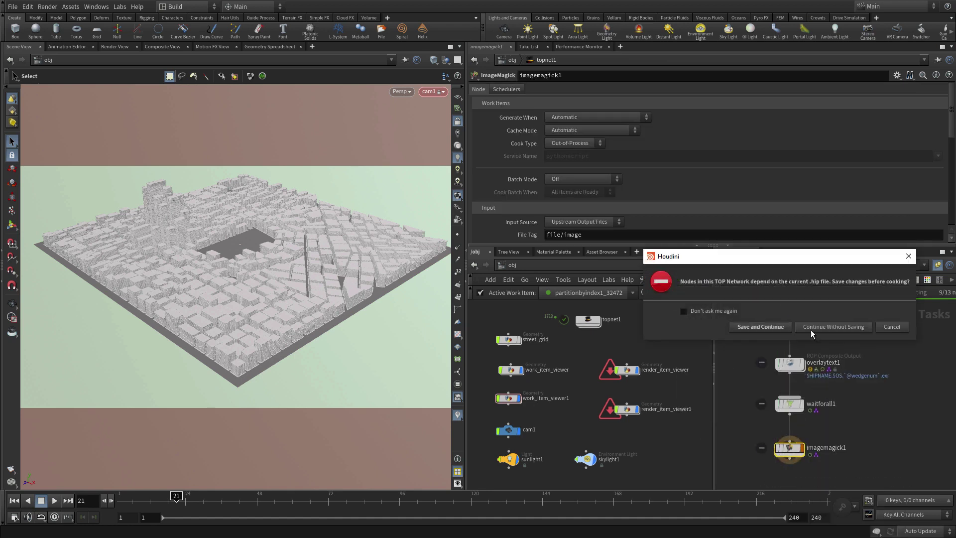
left_click(760, 327)
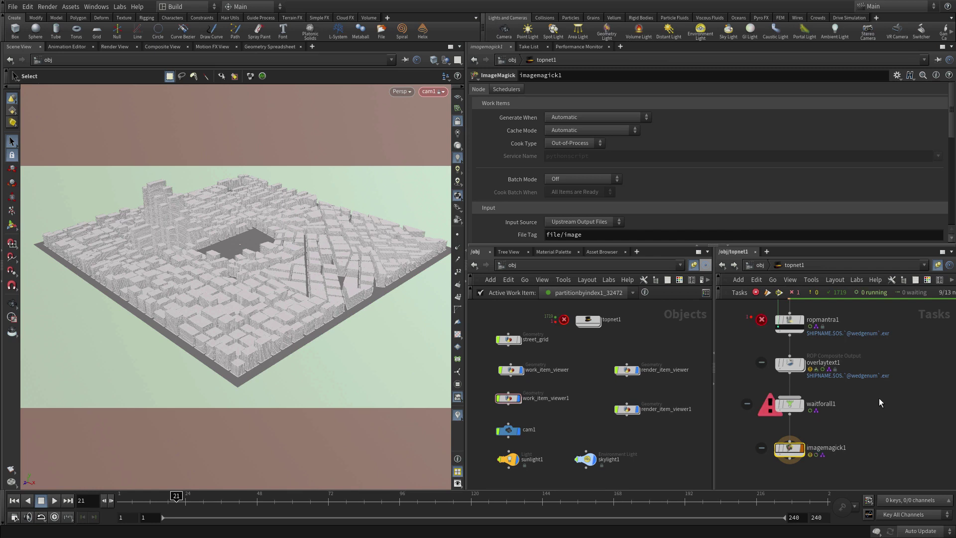
Step: Dirty ropmantra1 and waitforall1 to clear the render error and the warning
right_click(791, 321)
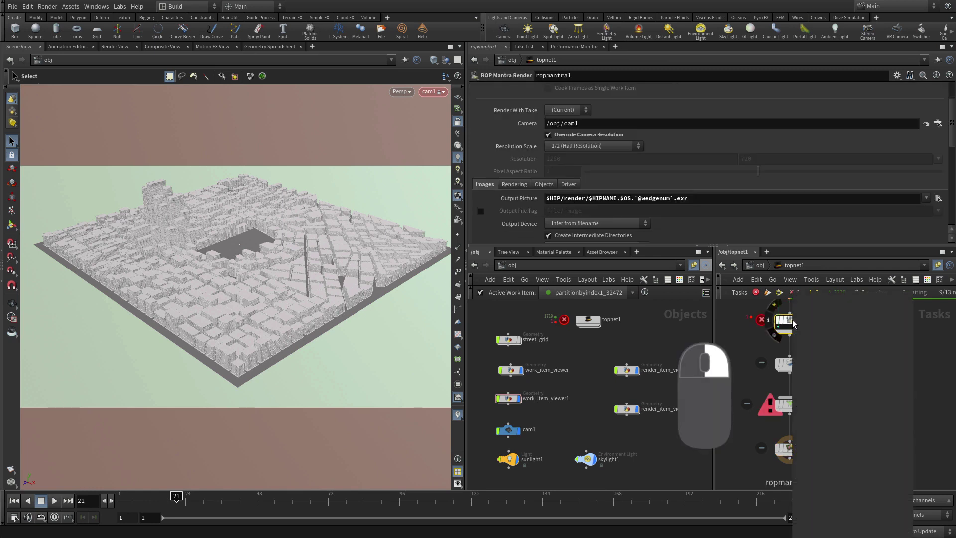
left_click(816, 369)
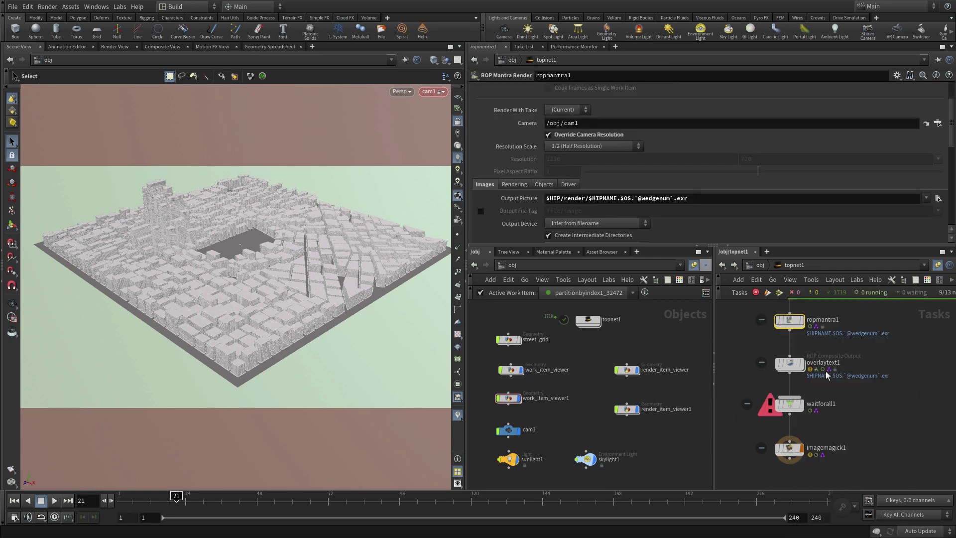
right_click(786, 406)
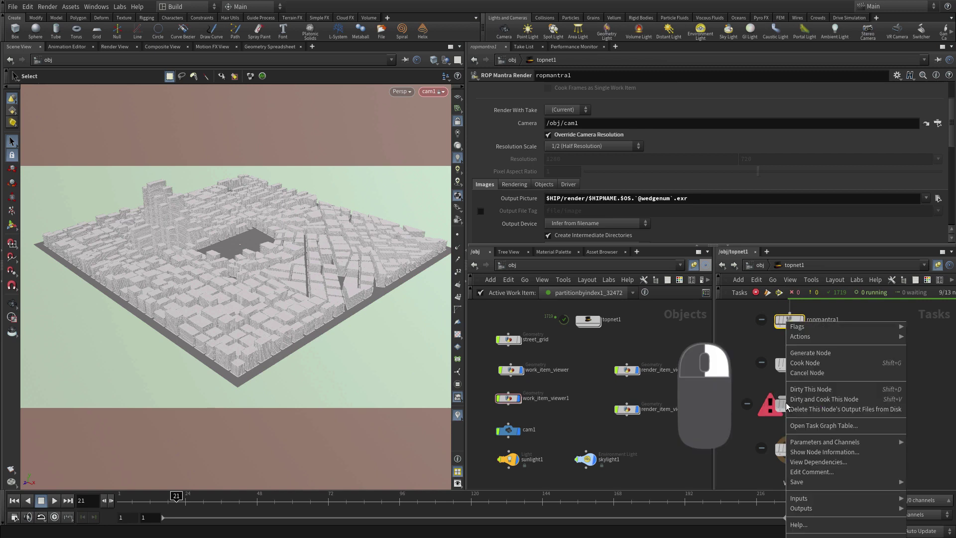
left_click(816, 386)
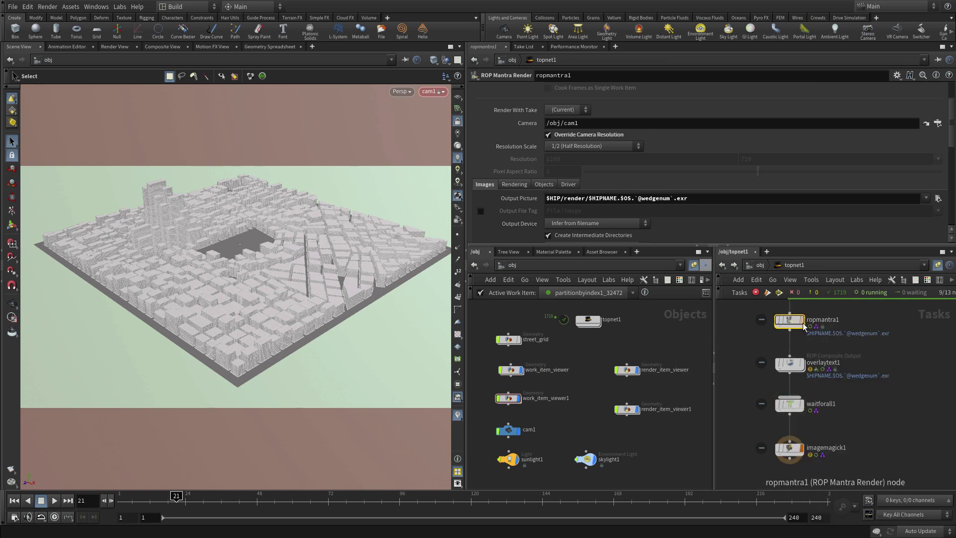
Step: Turn off Override Camera Resolution on ropmantra1 so it renders at cam1's full size
scroll(659, 217, "down", 2)
scroll(658, 213, "down", 4)
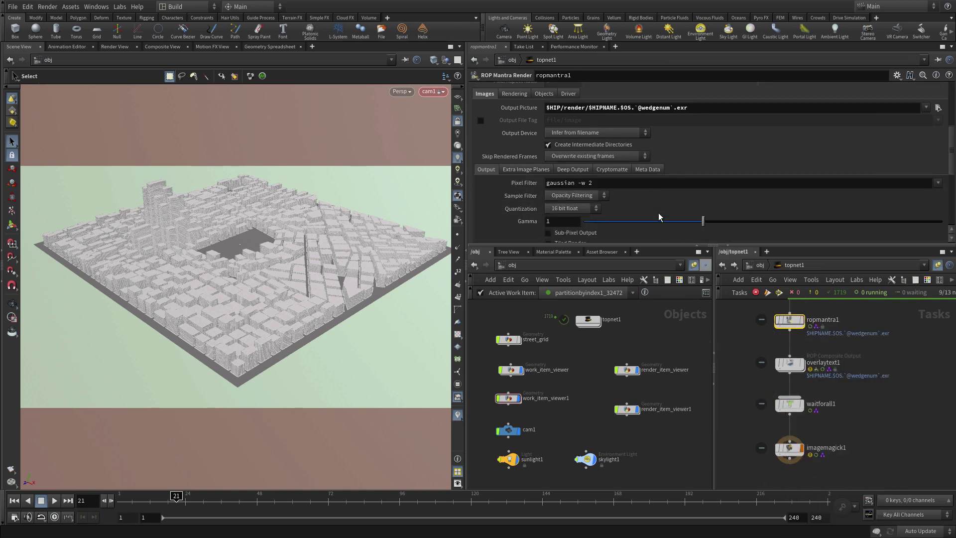
scroll(657, 214, "up", 3)
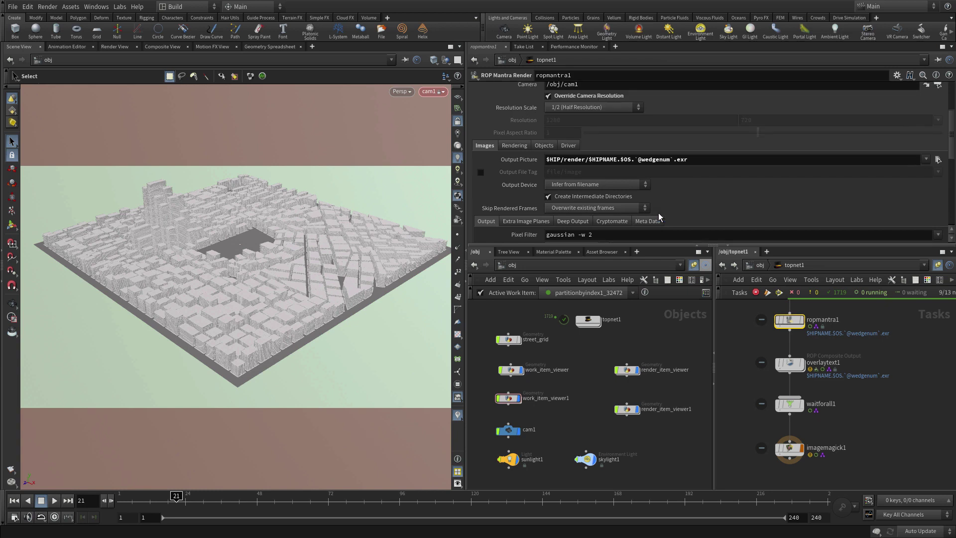
scroll(575, 171, "up", 4)
left_click(575, 160)
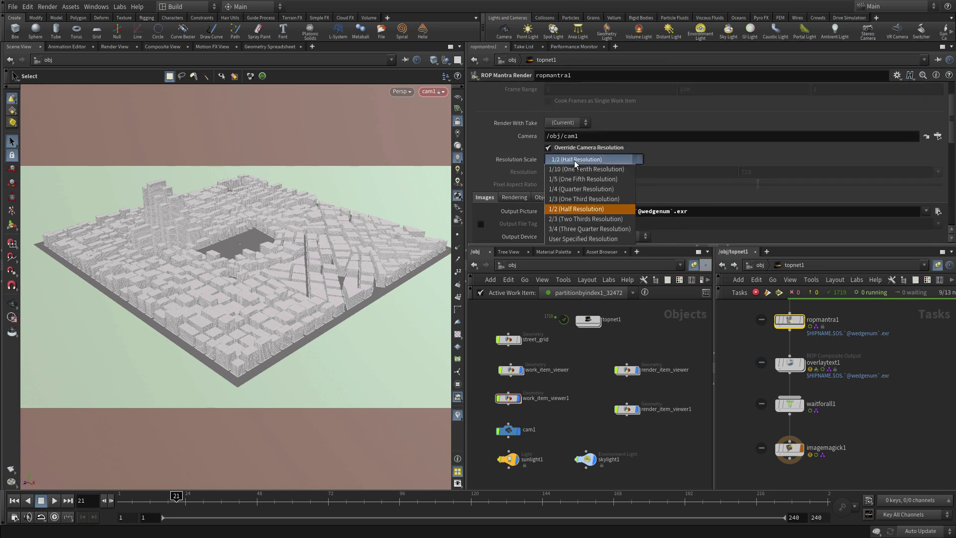
left_click(555, 148)
left_click(555, 148)
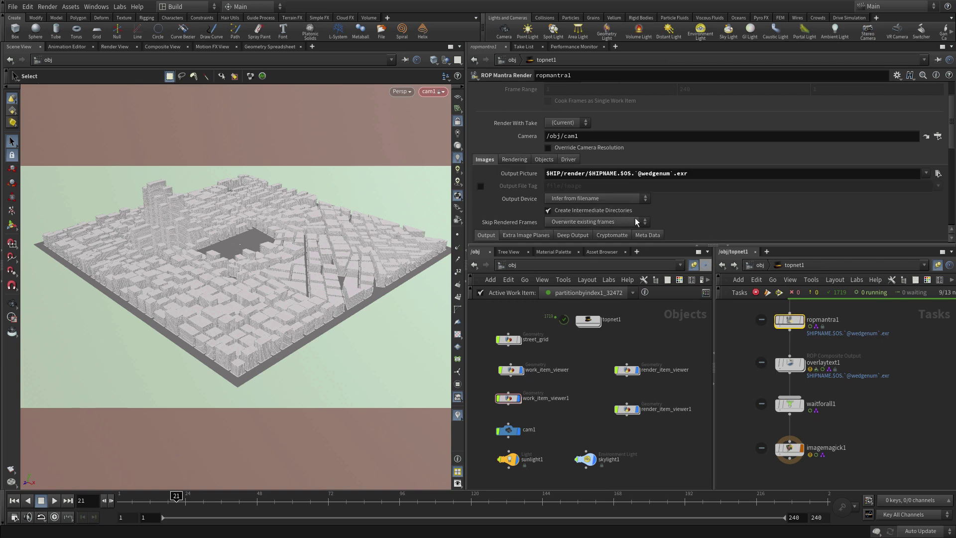
Step: Deselect ropmantra1 and hide the city preview geometry from the viewport
left_click(739, 398)
mouse_move(788, 449)
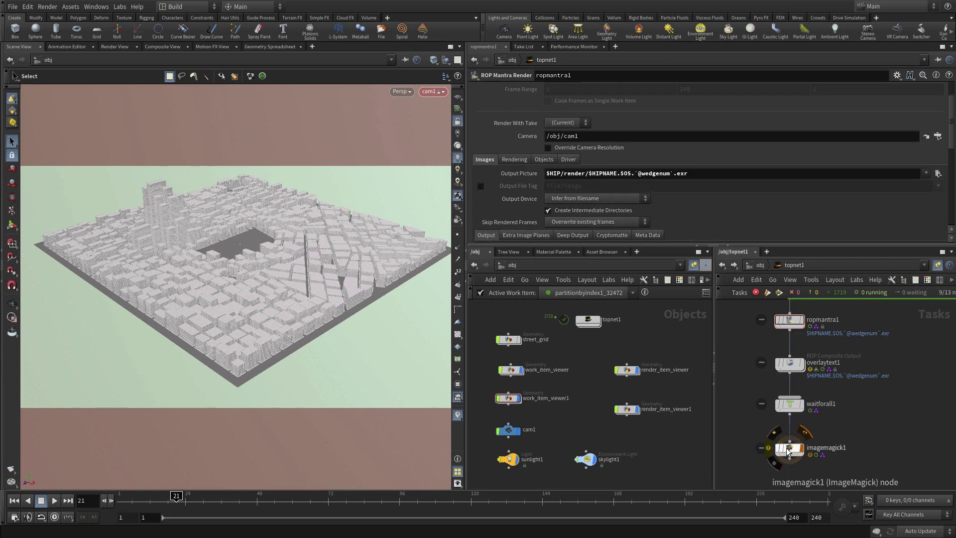
mouse_move(642, 366)
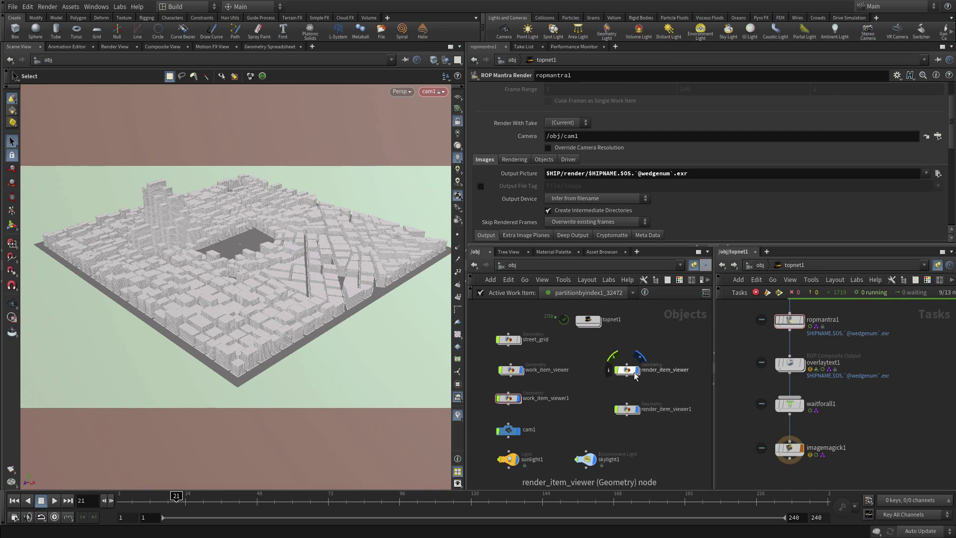
left_click(522, 374)
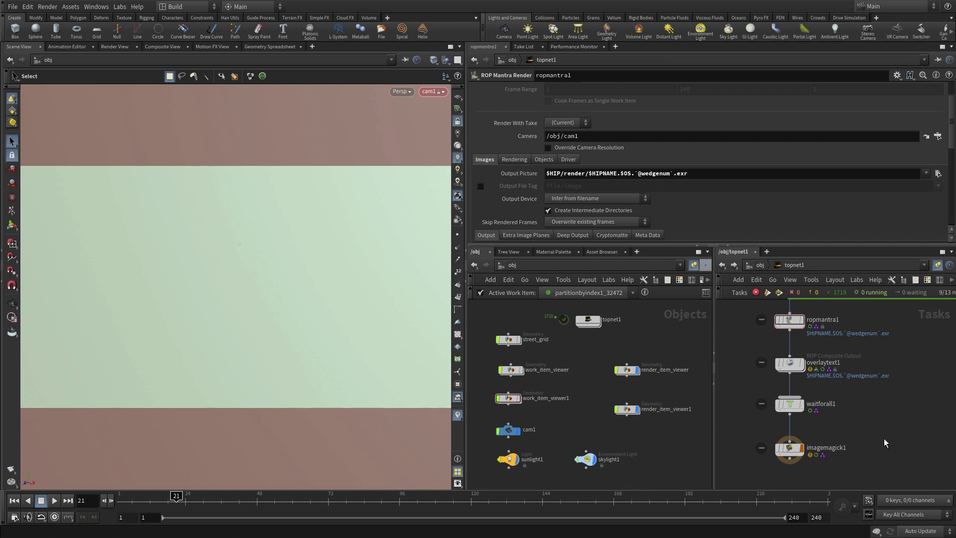
Step: Save and cook through imagemagick1, then open city_11.imagemagick1.0.png at 1280x720 in MPlay
left_click(789, 451)
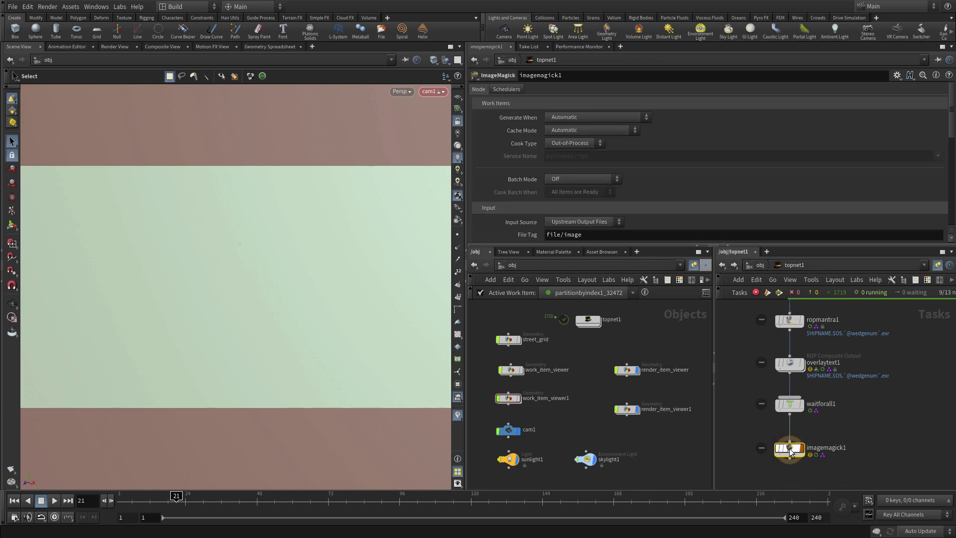
left_click(779, 293)
left_click(762, 326)
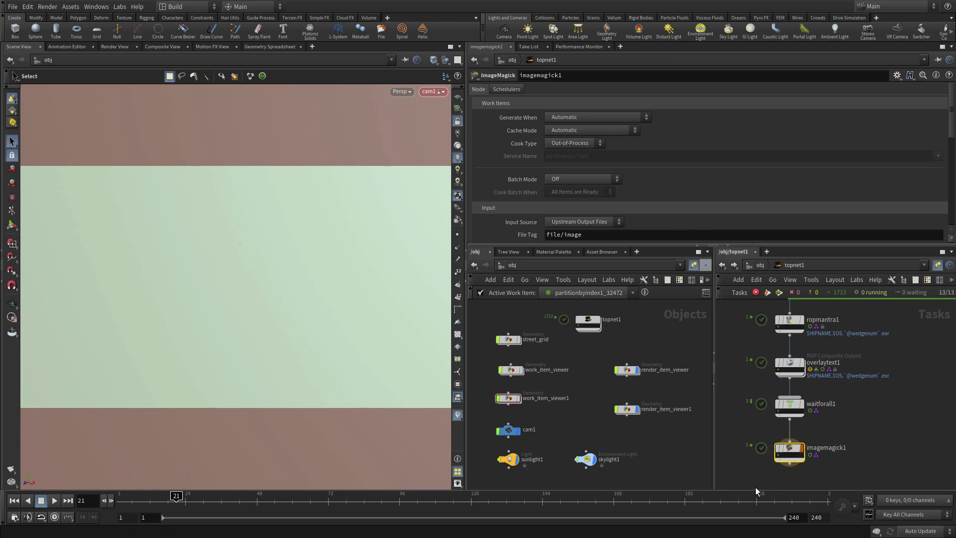
mouse_move(780, 459)
right_click_drag(781, 459, 805, 511)
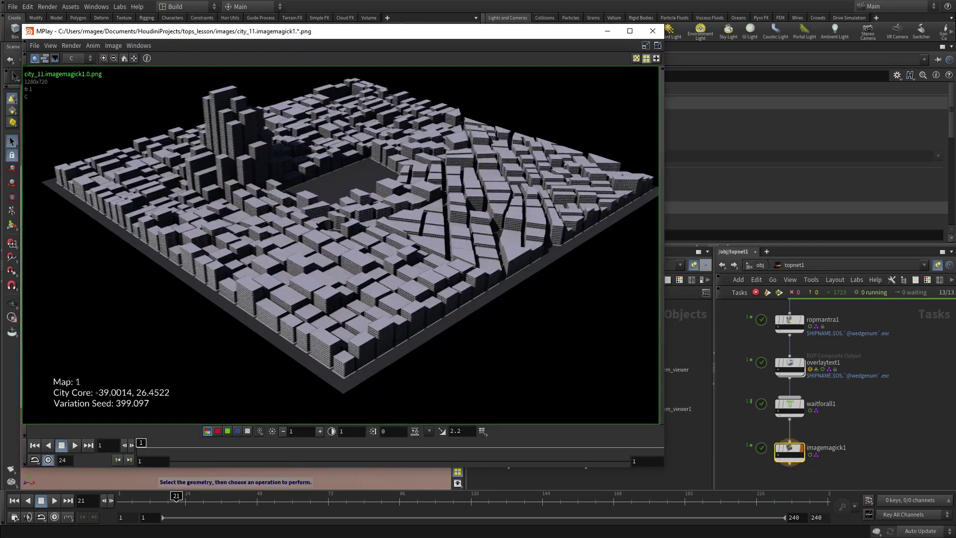